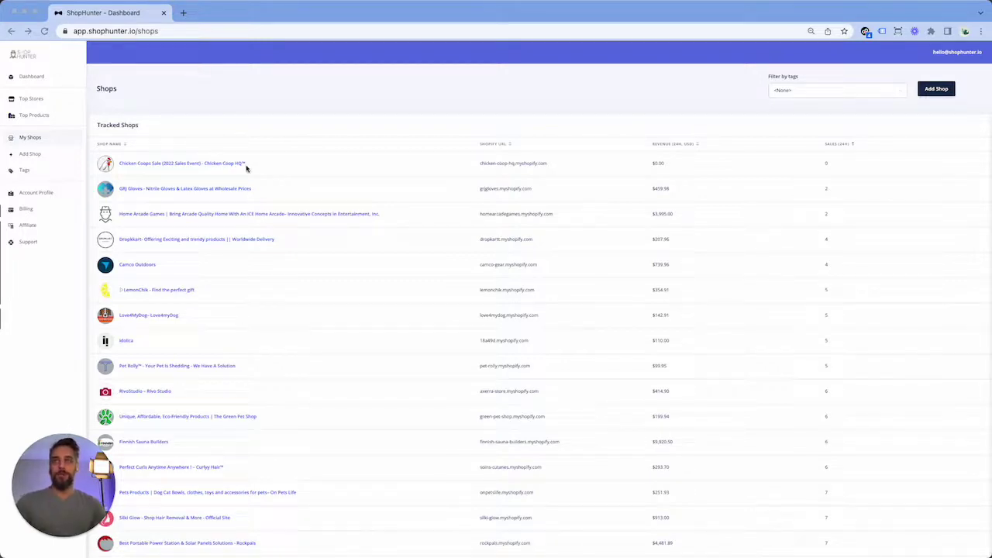
# Open Amazon's Movers & Shakers page from an 'amazon mover' search in a new tab.
pyautogui.click(184, 16)
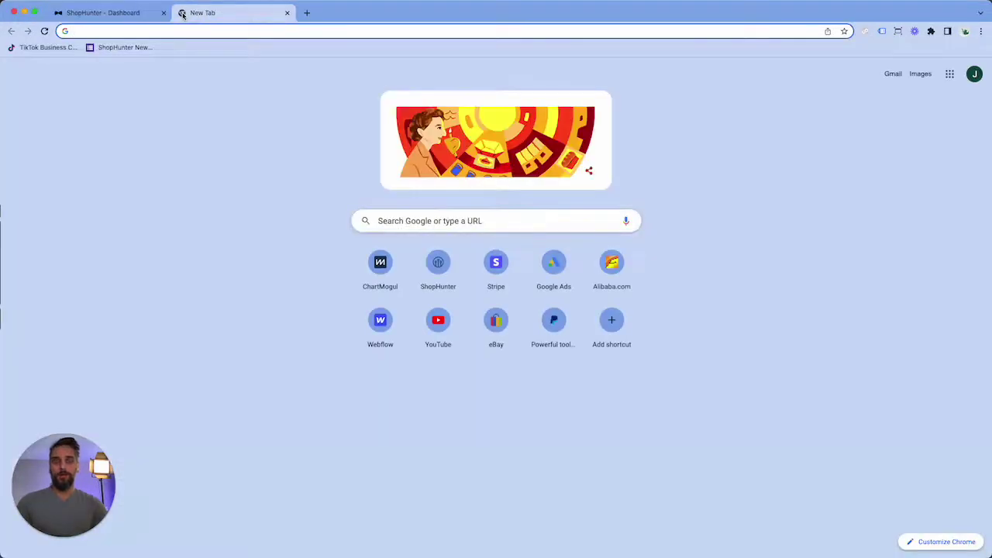
pyautogui.write('amazon mover')
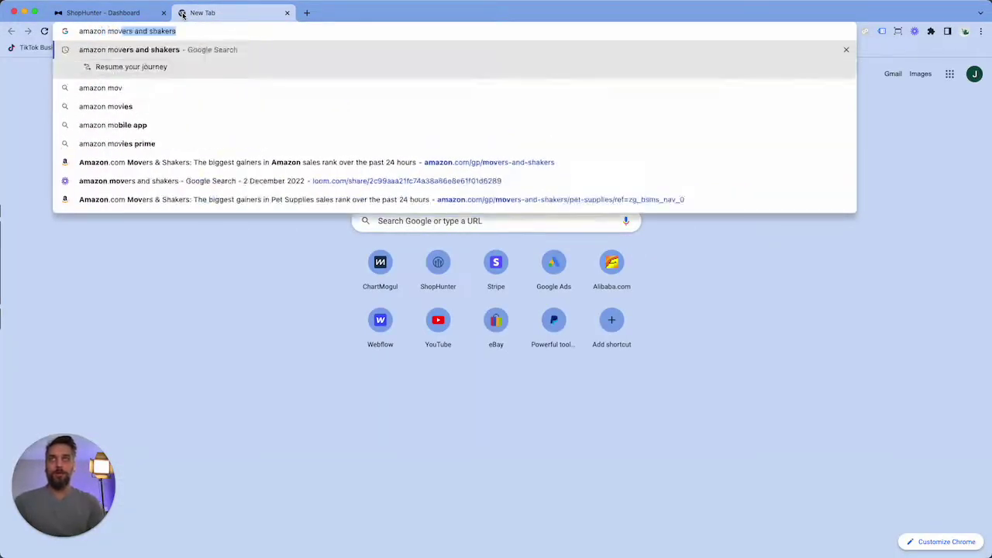
pyautogui.click(433, 162)
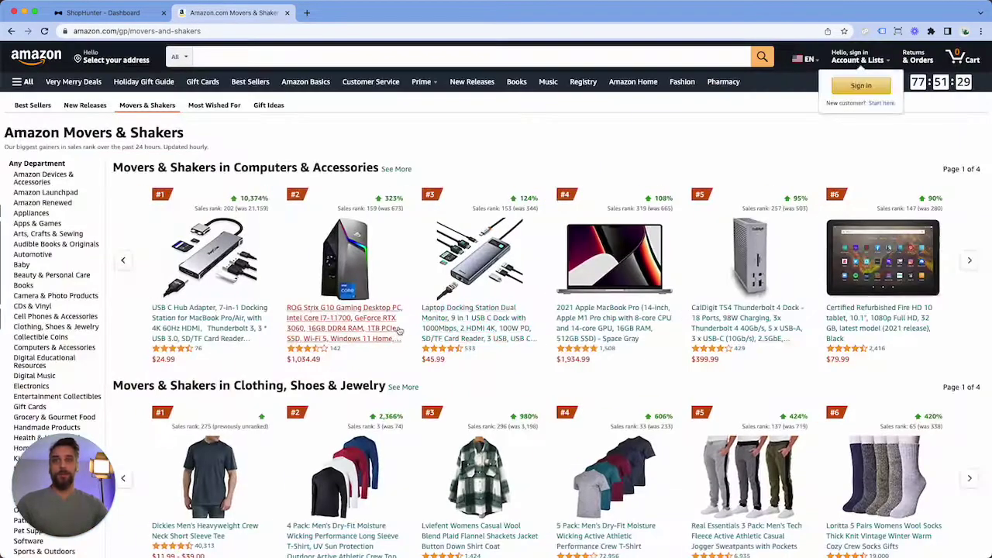
# Browse the listings, open the APTY car roof bag and select 'Roof Top Bag Cargo Carrier' in its title.
pyautogui.scroll(-7, 447, 311)
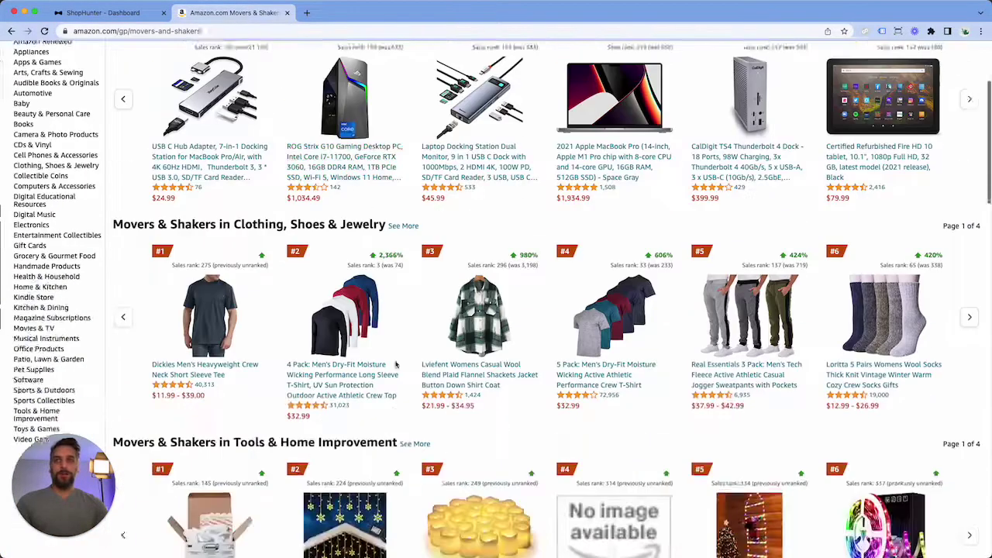
pyautogui.scroll(-1, 448, 311)
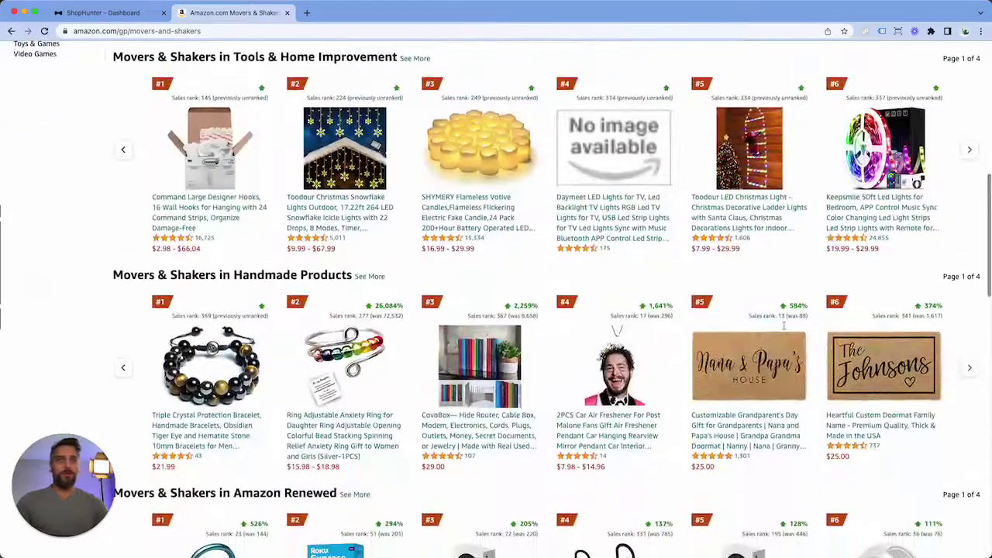
pyautogui.scroll(-3, 333, 387)
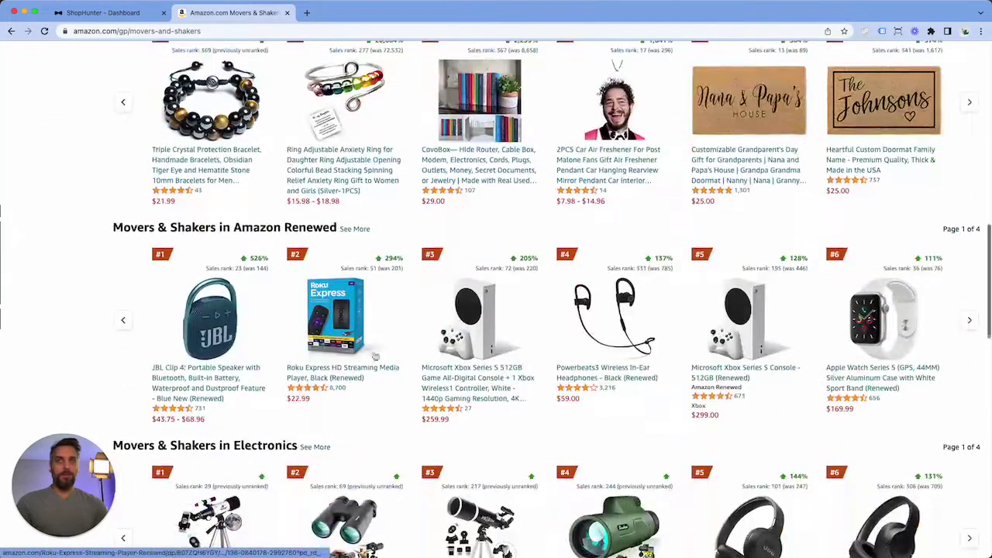
pyautogui.scroll(-3, 395, 358)
pyautogui.scroll(-3, 421, 348)
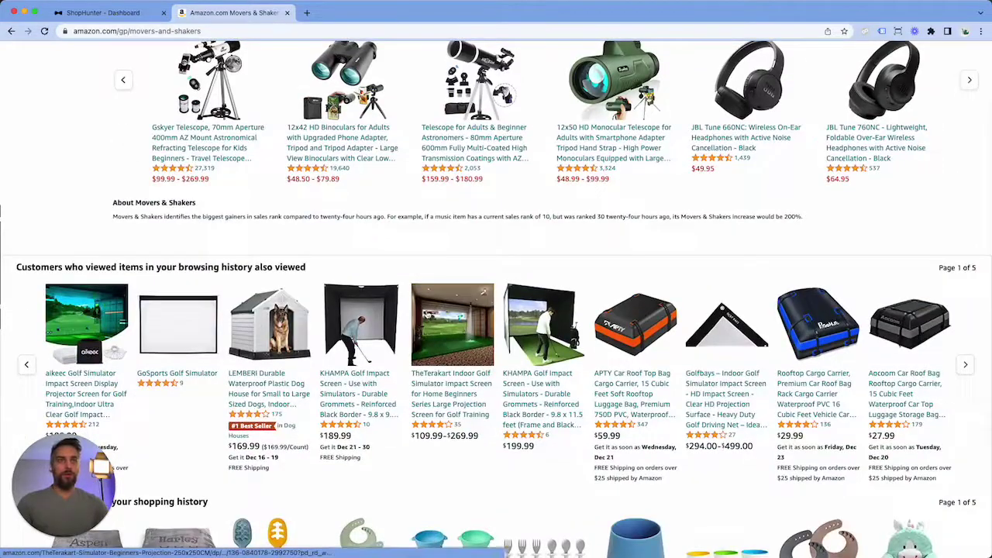
pyautogui.scroll(6, 428, 313)
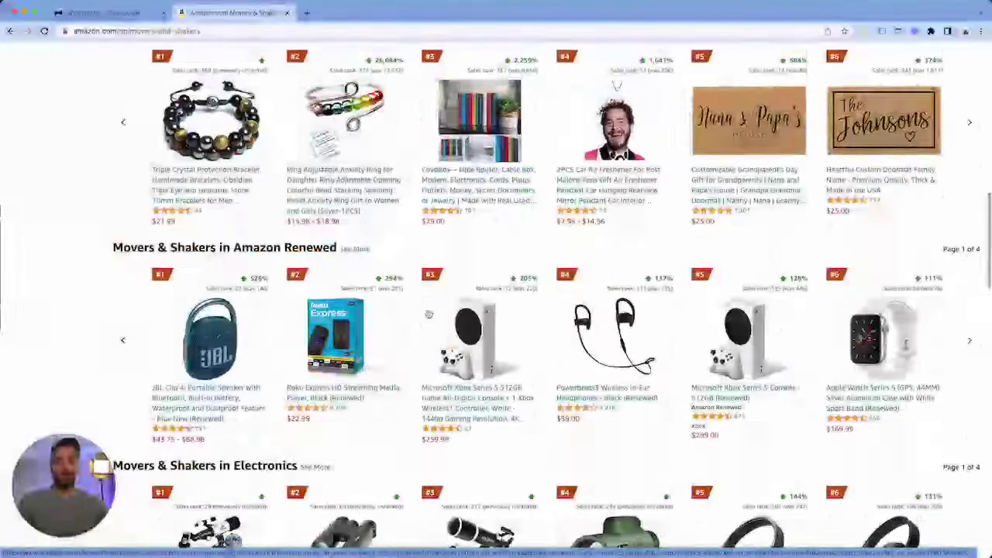
pyautogui.scroll(5, 455, 261)
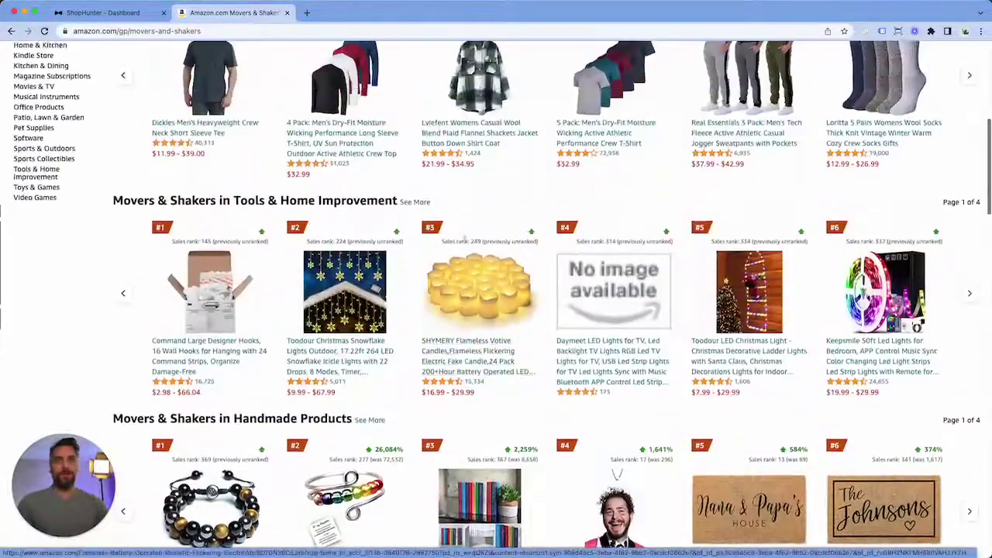
pyautogui.scroll(2, 479, 254)
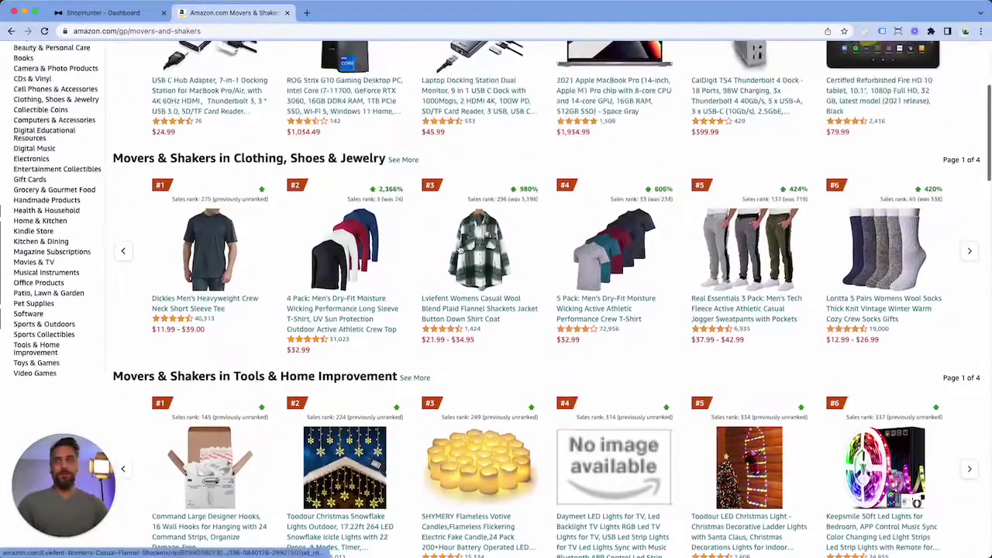
pyautogui.scroll(-7, 570, 286)
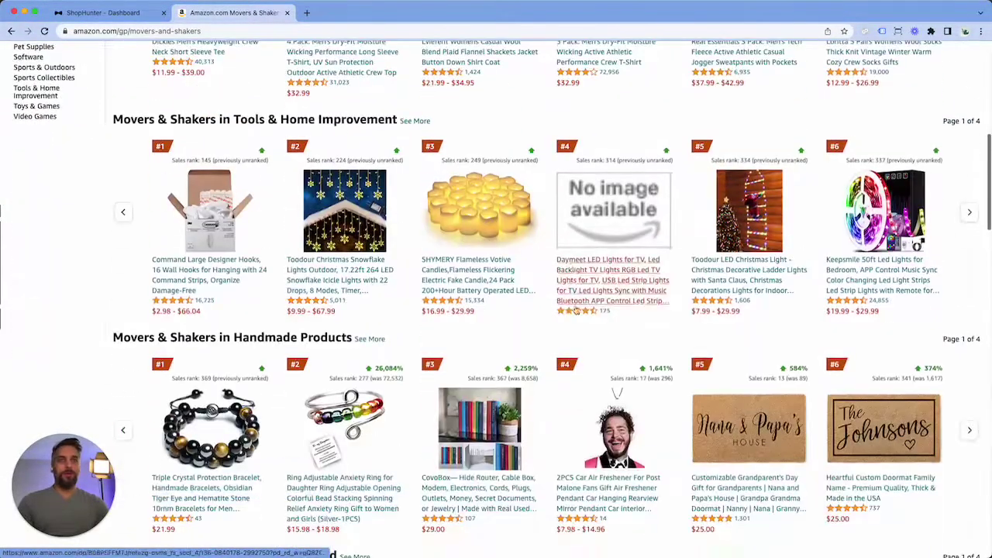
pyautogui.scroll(-3, 611, 276)
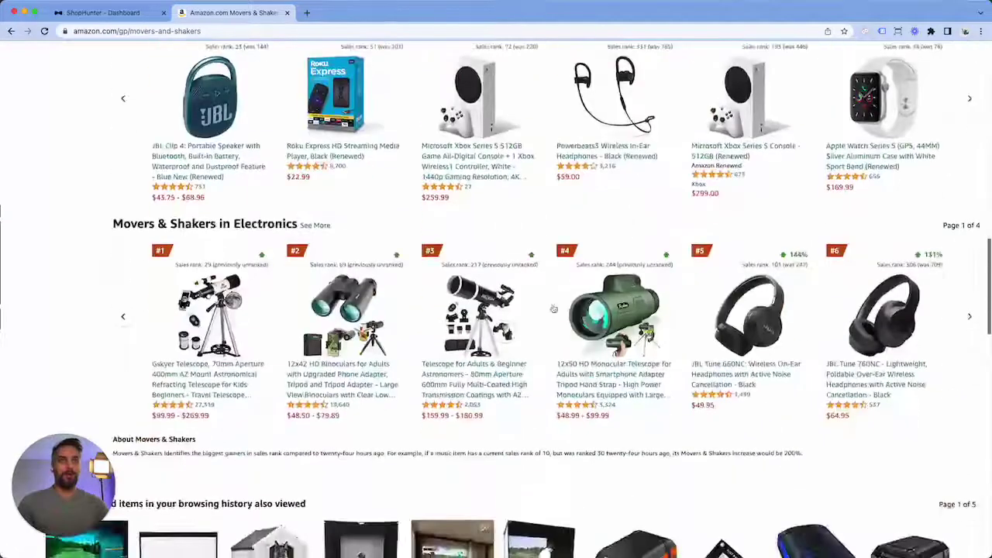
pyautogui.scroll(-3, 566, 317)
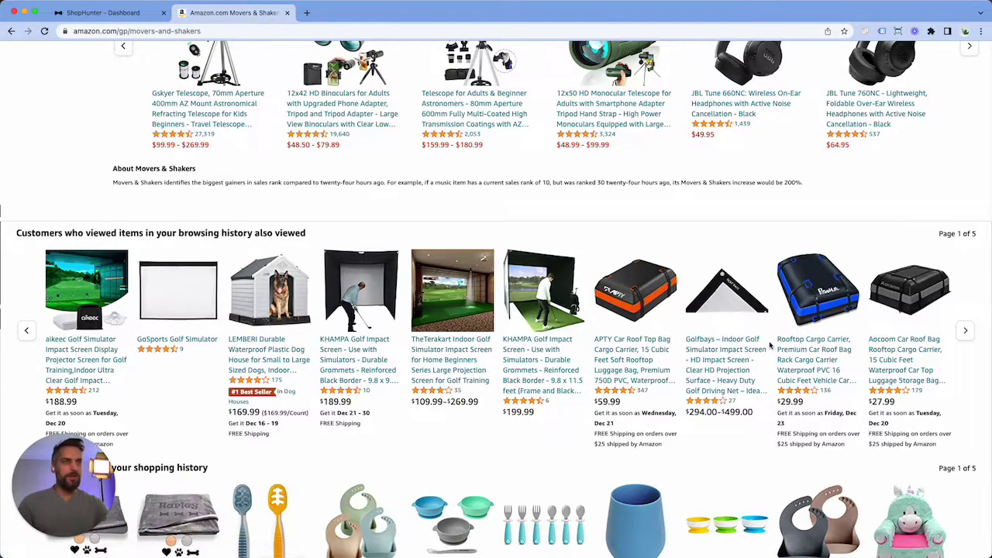
pyautogui.scroll(-2, 771, 345)
pyautogui.scroll(1, 771, 345)
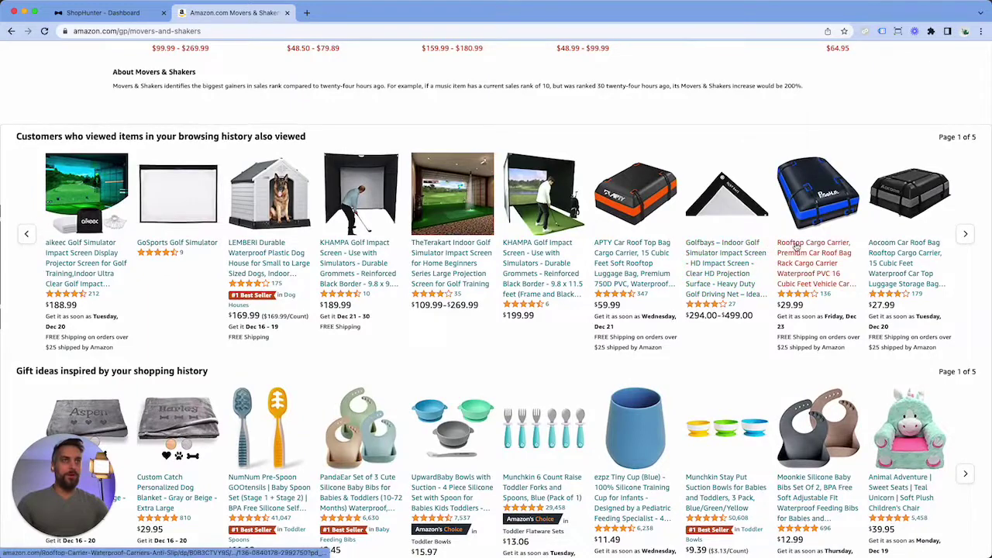
pyautogui.click(640, 250)
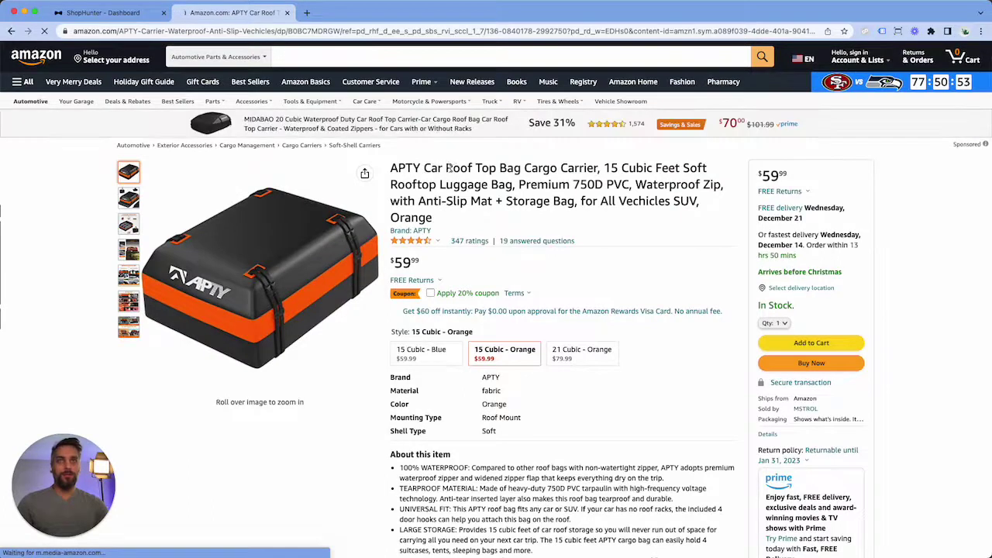
pyautogui.moveTo(446, 168)
pyautogui.mouseDown()
pyautogui.moveTo(600, 168)
pyautogui.moveTo(448, 170)
pyautogui.mouseUp()
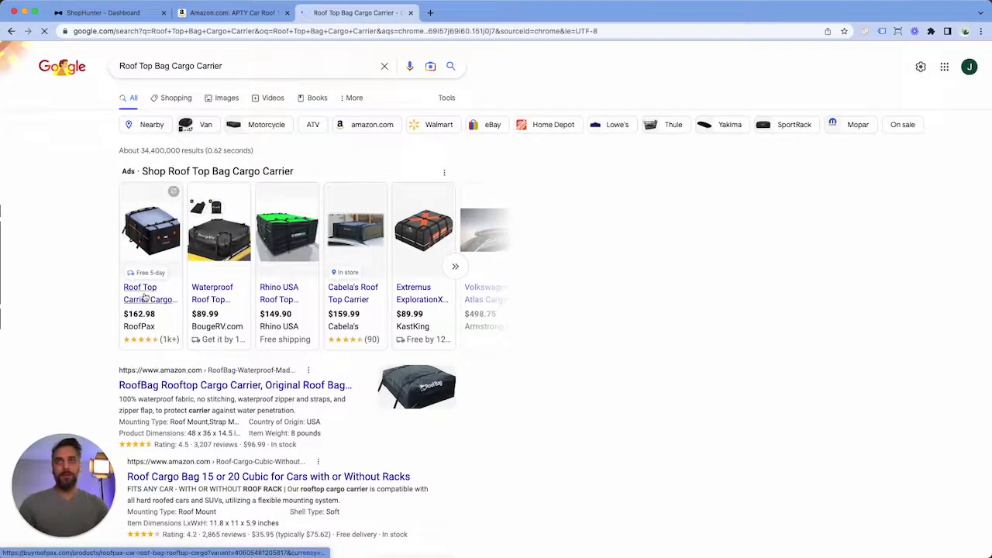
# Open five roof-bag shopping ads, including BougeRV, Rhino USA and Extremus, in new tabs.
pyautogui.rightClick(144, 297)
pyautogui.click(165, 298)
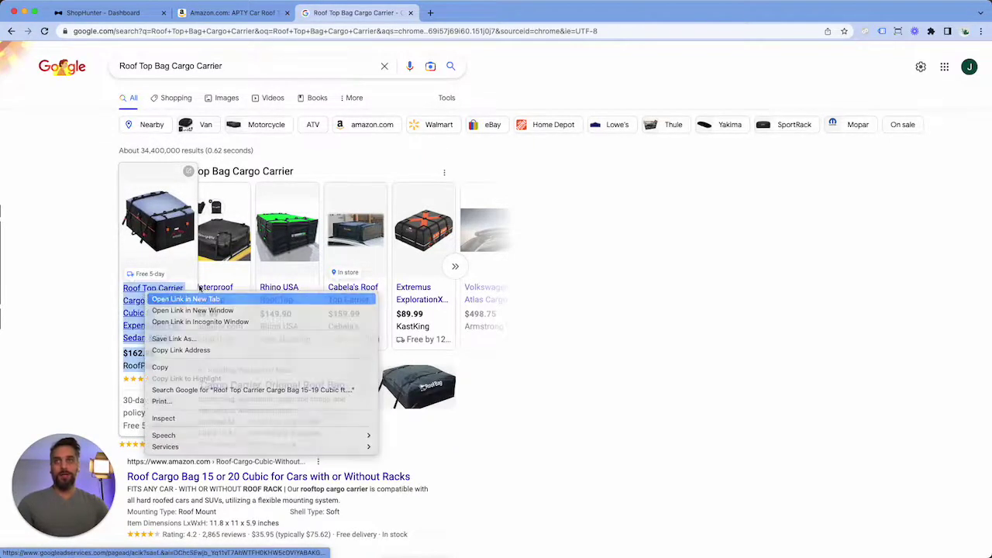
pyautogui.rightClick(229, 297)
pyautogui.click(263, 298)
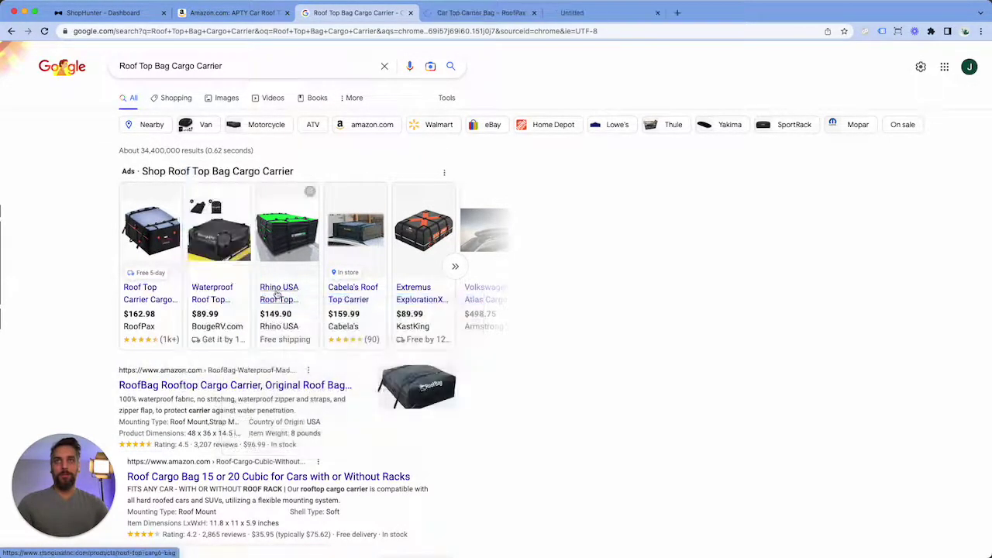
pyautogui.rightClick(277, 286)
pyautogui.click(299, 289)
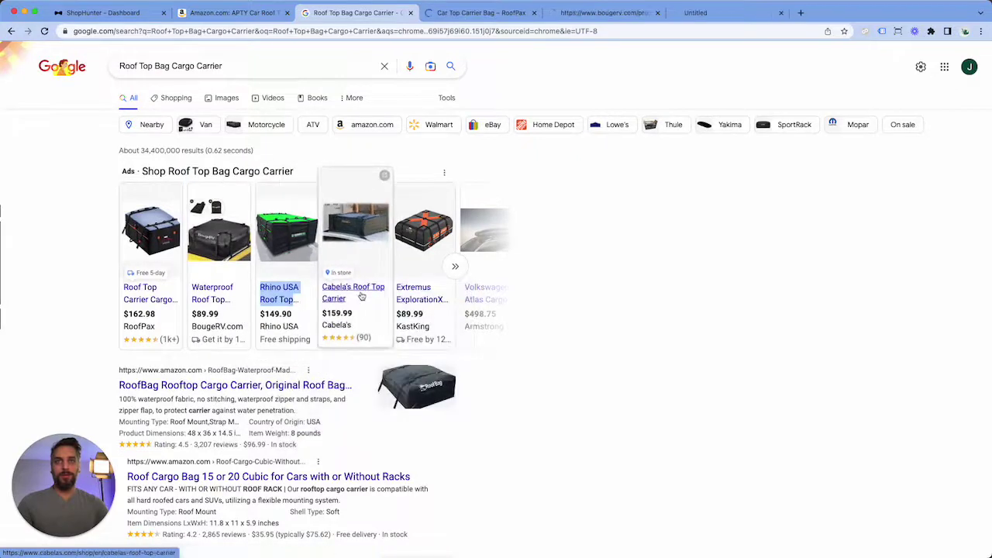
pyautogui.rightClick(410, 288)
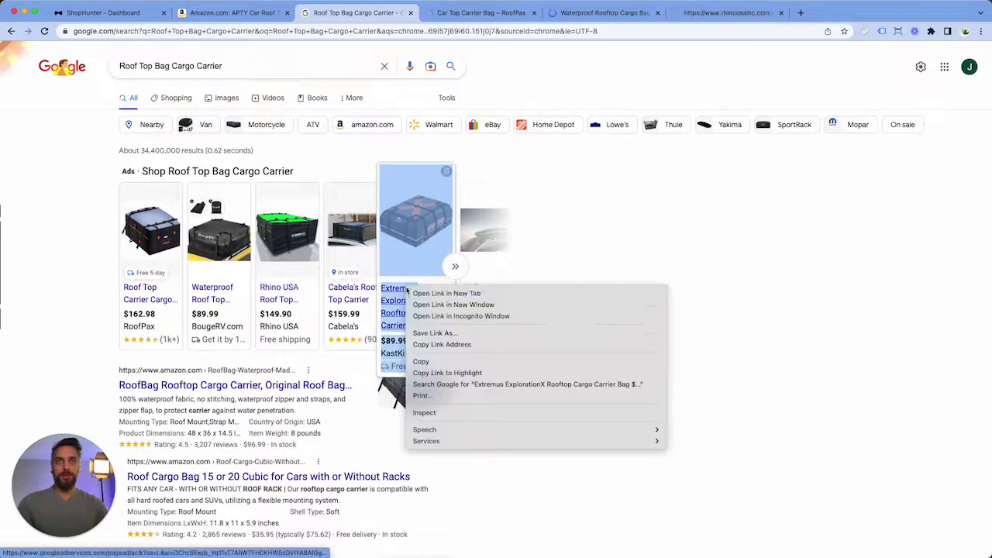
pyautogui.click(431, 292)
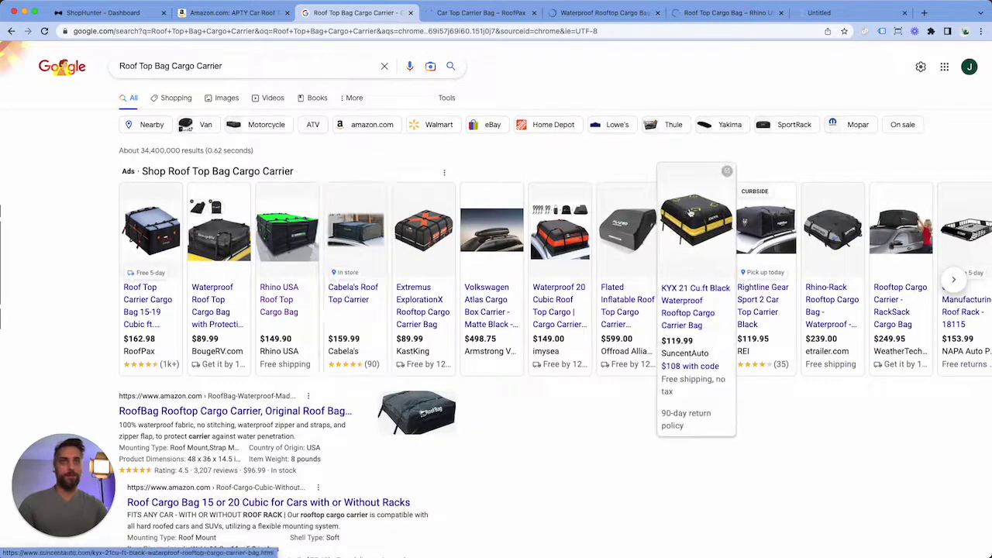
pyautogui.rightClick(548, 291)
pyautogui.click(566, 298)
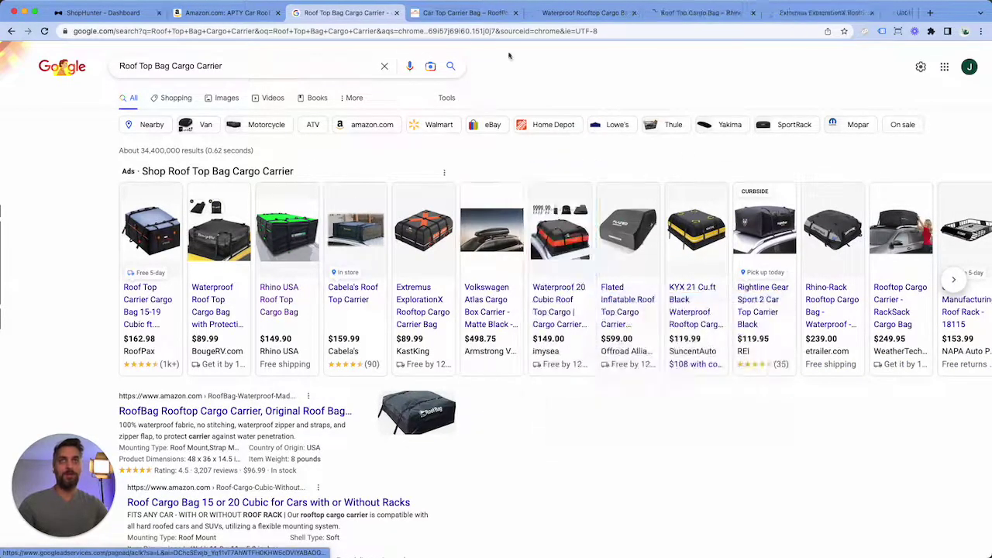
pyautogui.hotkey('ctrl', 'Tab')
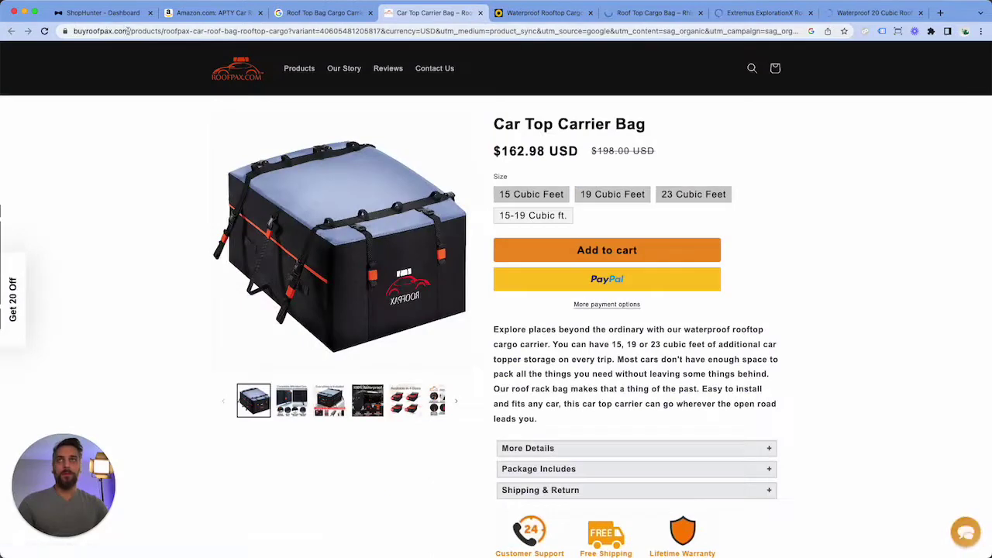
pyautogui.click(105, 14)
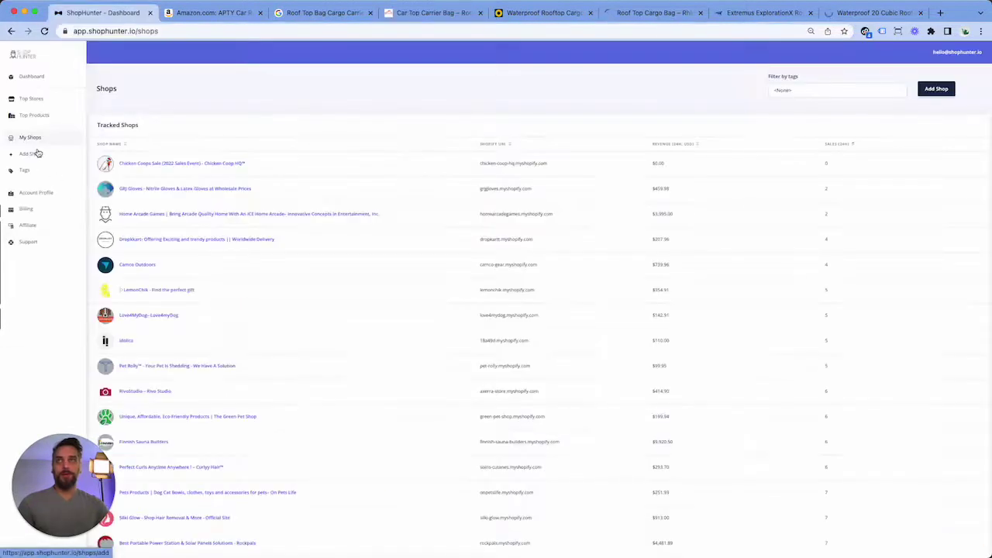
pyautogui.click(35, 154)
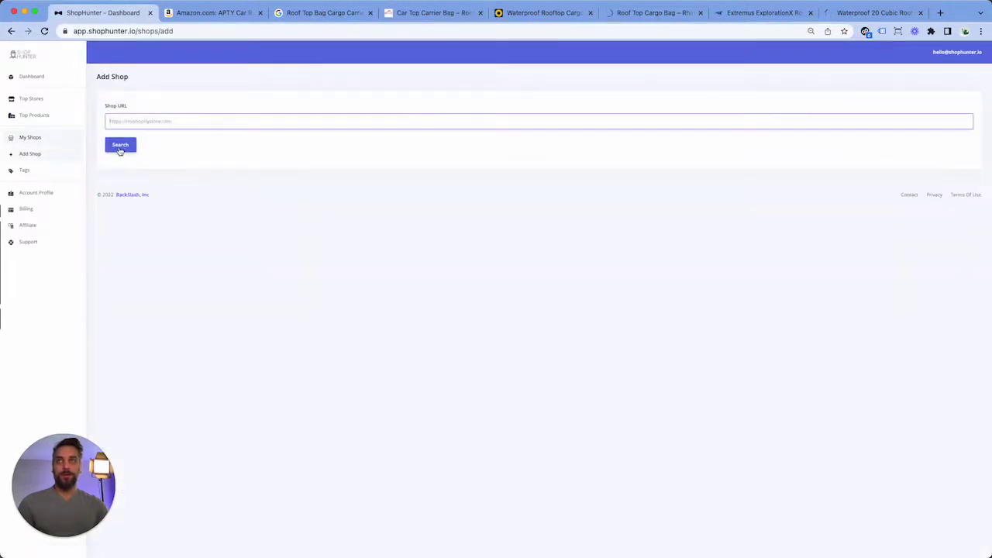
pyautogui.click(122, 145)
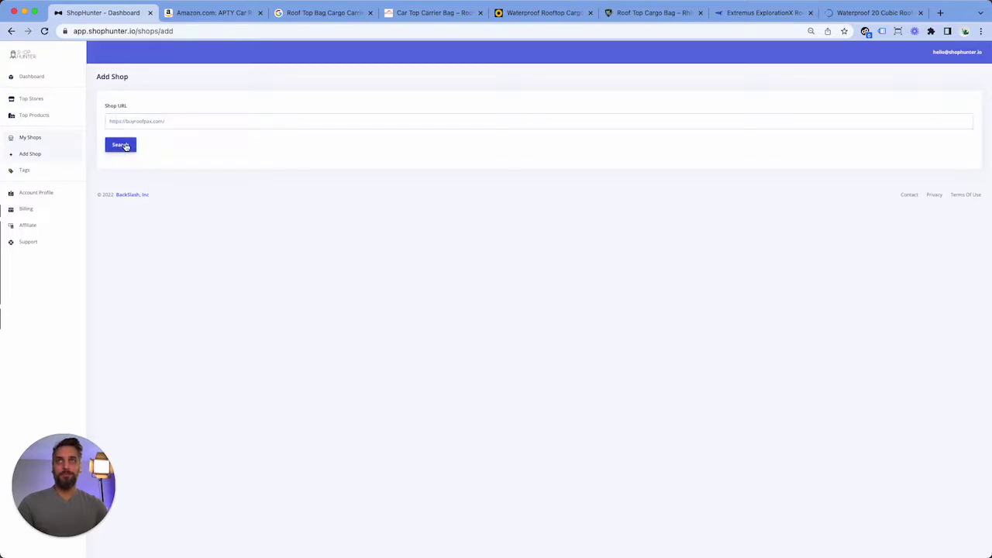
pyautogui.click(954, 195)
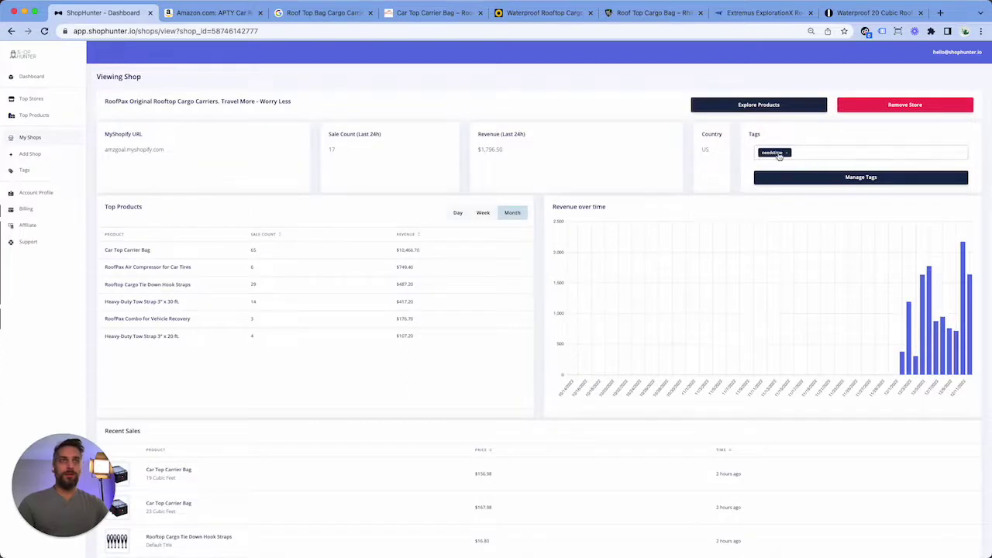
# Create a new tag named 'car' in Manage Tags.
pyautogui.click(851, 180)
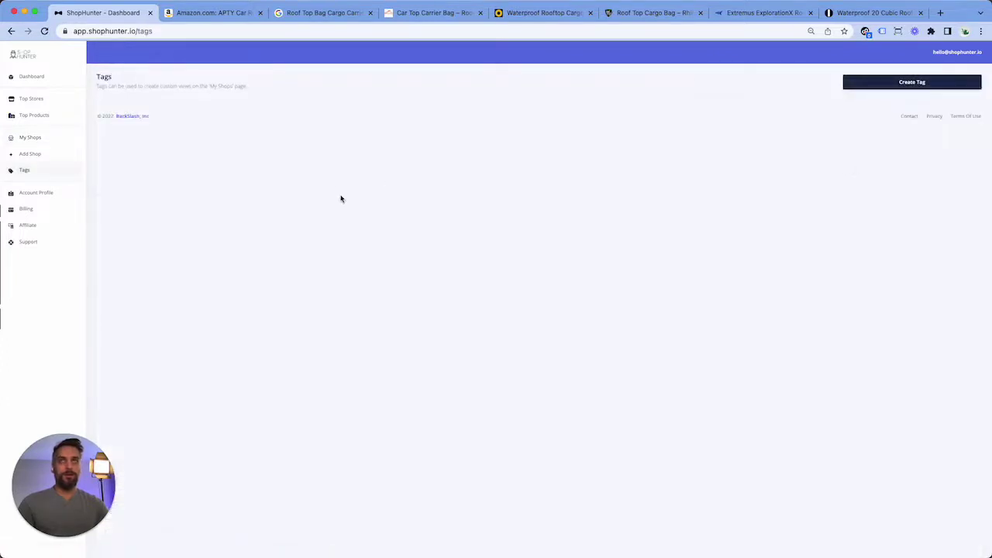
pyautogui.click(893, 84)
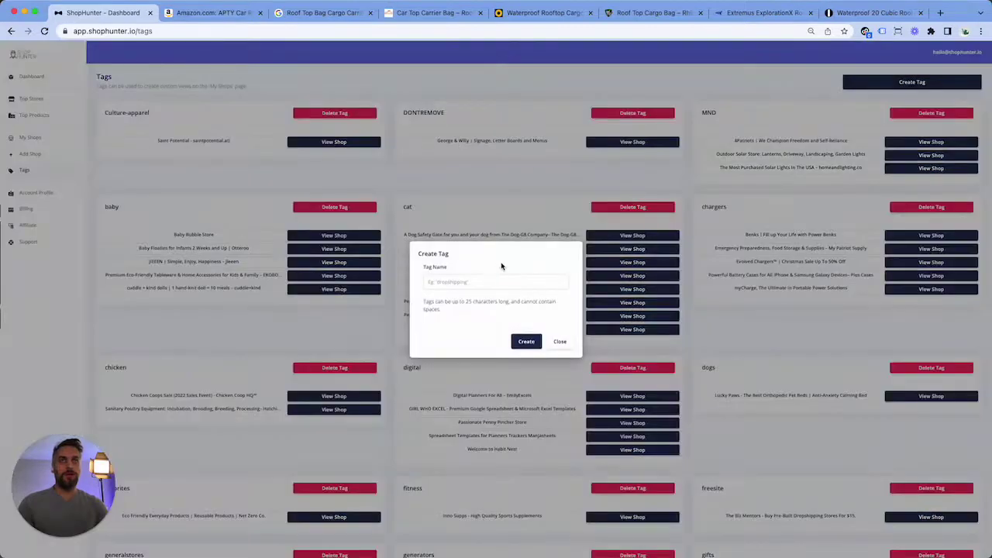
pyautogui.click(488, 280)
pyautogui.write('car')
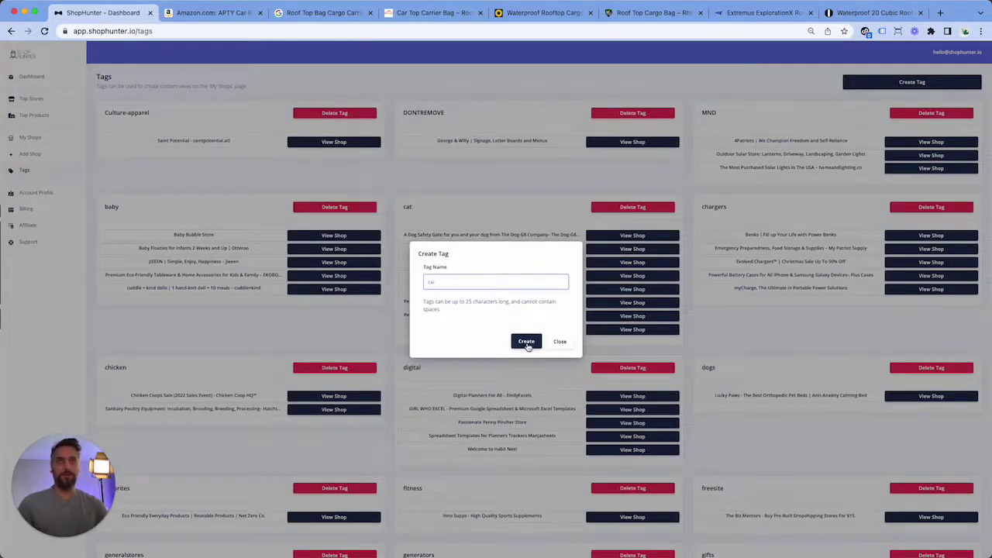
pyautogui.click(527, 344)
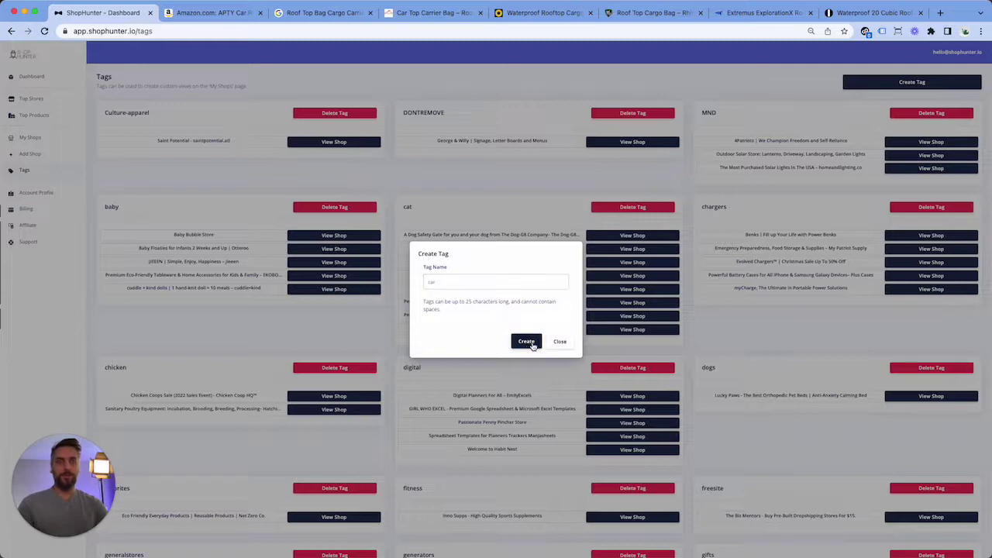
# Add the car tag to the RoofPax shop.
pyautogui.hscroll(-5, 188, 205)
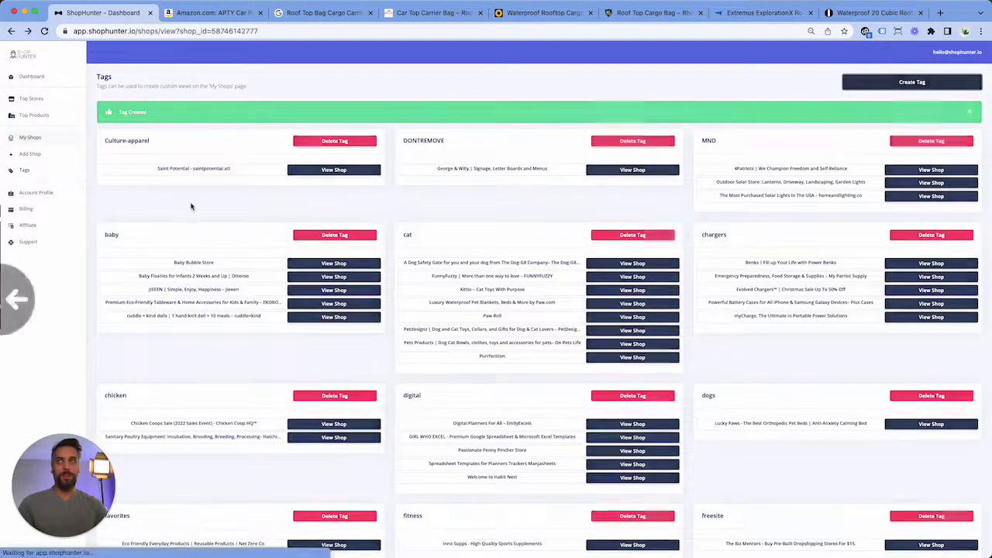
pyautogui.click(856, 155)
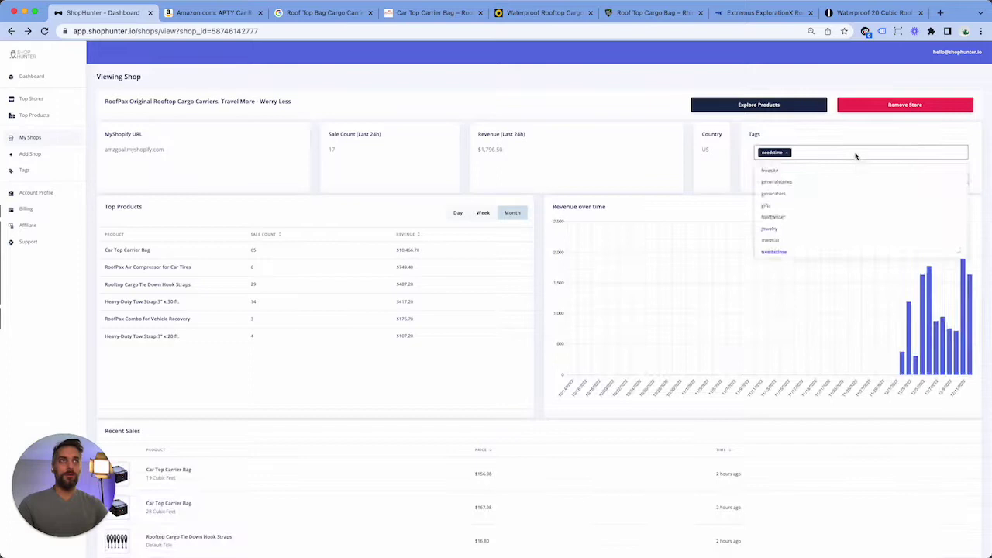
pyautogui.scroll(10, 847, 221)
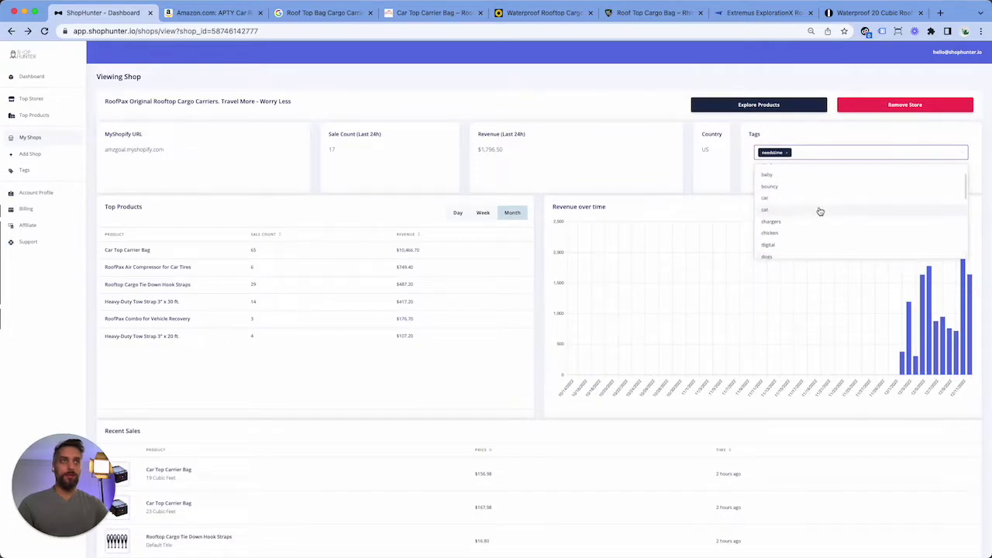
pyautogui.click(824, 199)
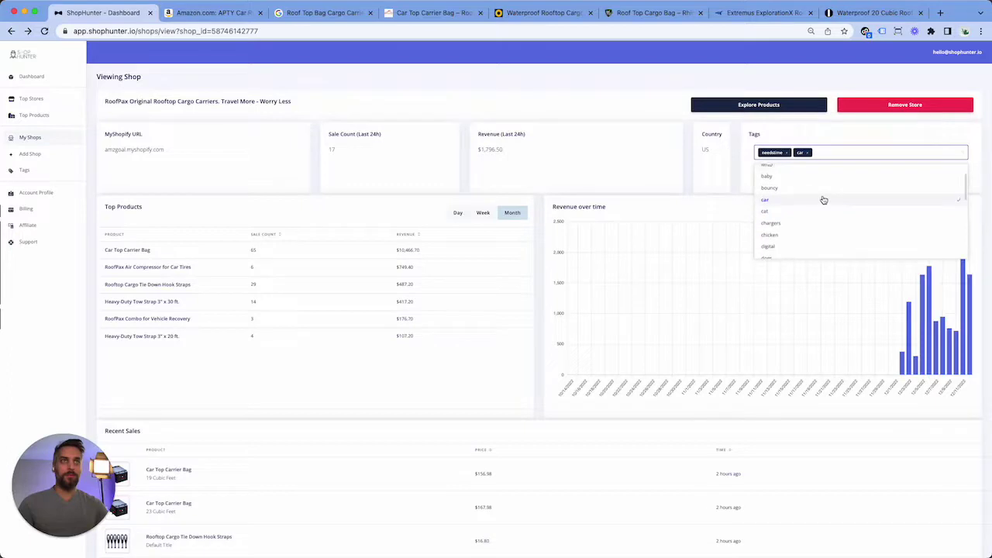
pyautogui.click(600, 79)
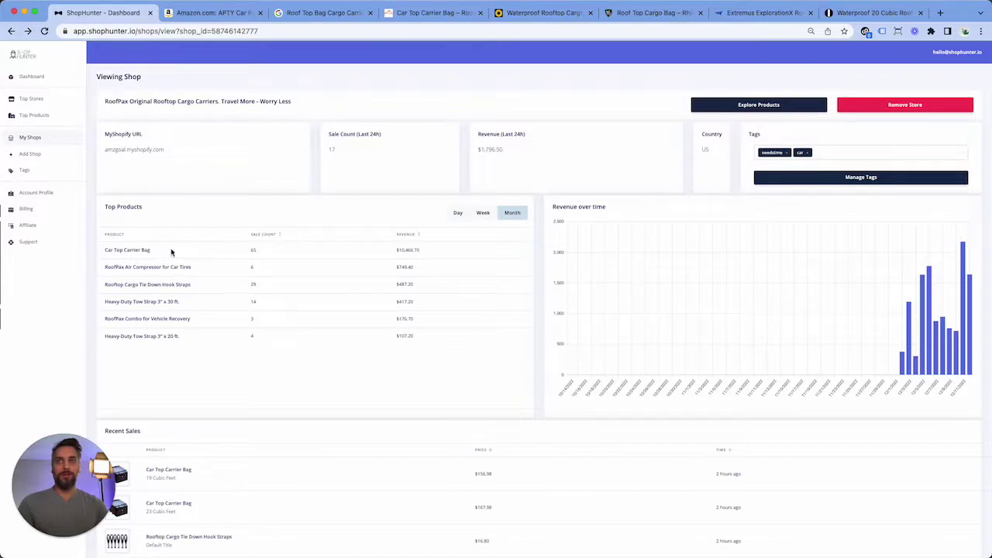
# Copy the bougerv.com domain from the BougeRV product tab.
pyautogui.click(857, 14)
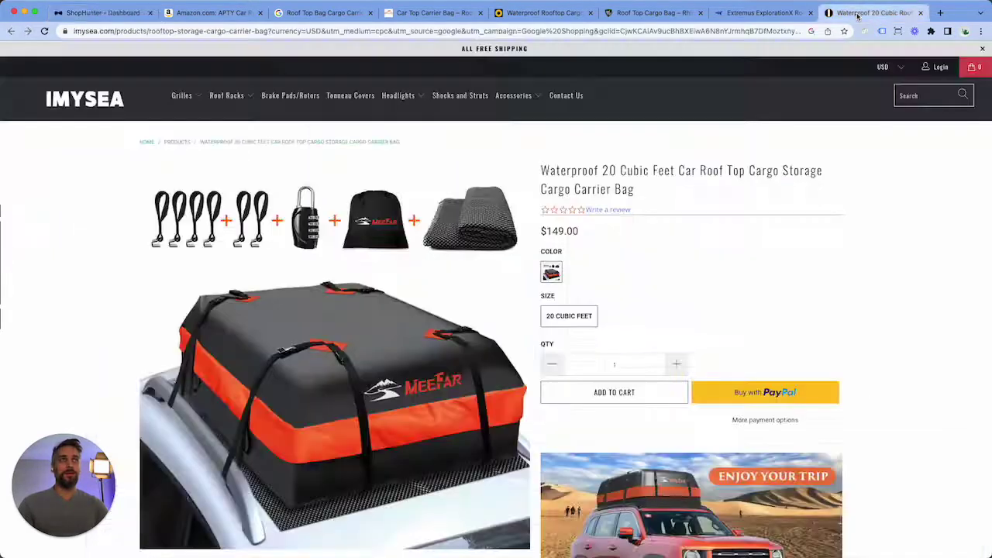
pyautogui.click(543, 13)
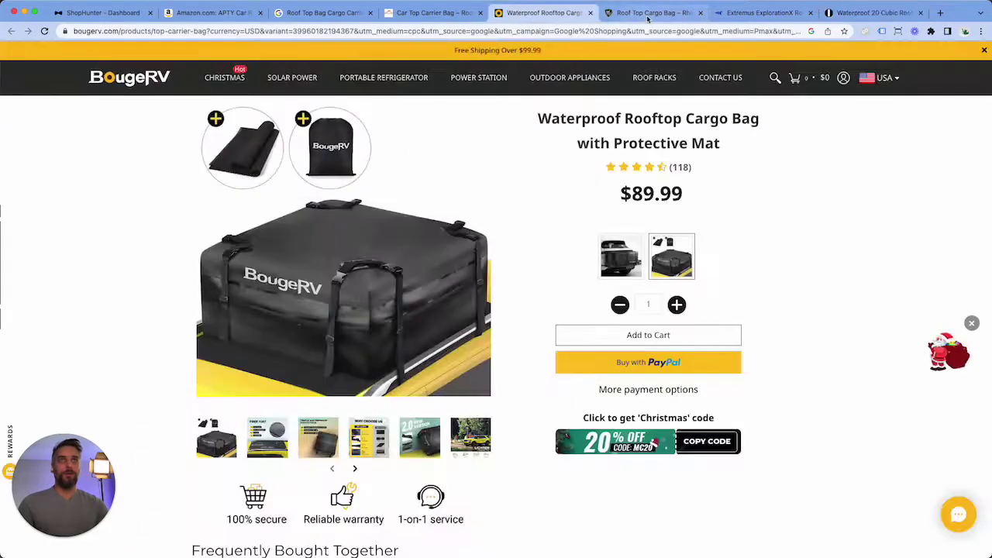
pyautogui.moveTo(118, 31); pyautogui.dragTo(73, 31)
# Add bougerv.com in ShopHunter and start tracking the BougeRV store.
pyautogui.click(120, 17)
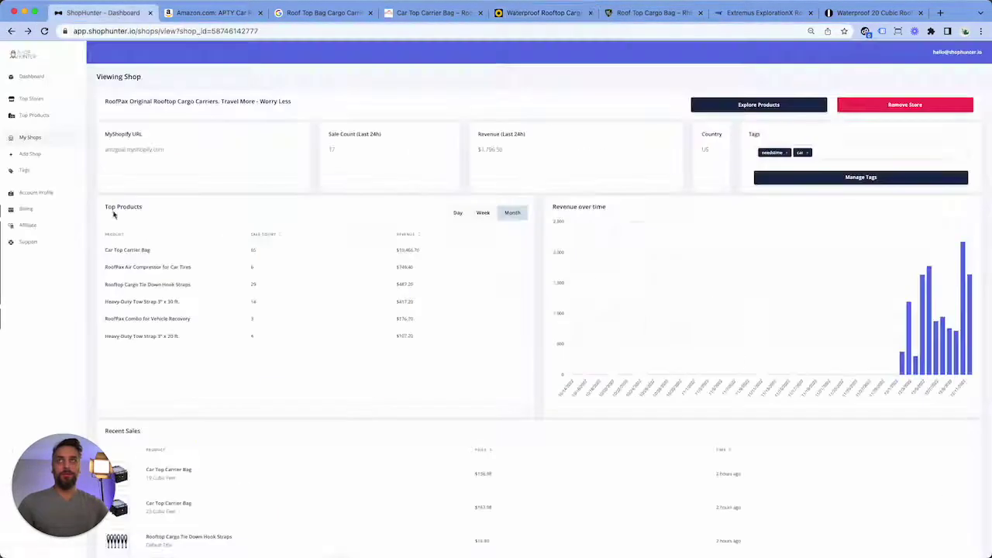
pyautogui.click(29, 154)
pyautogui.click(155, 122)
pyautogui.write('bougerv.com')
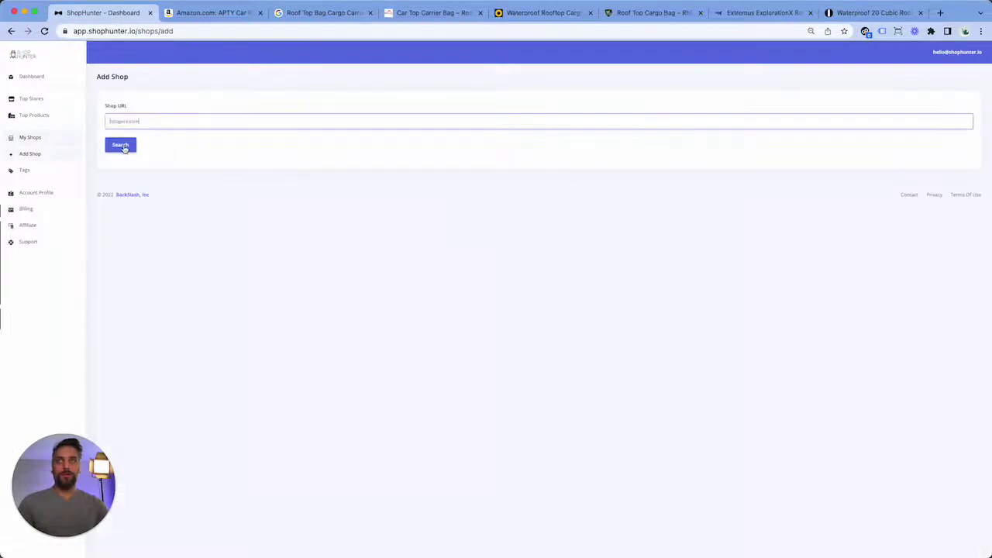
pyautogui.click(121, 146)
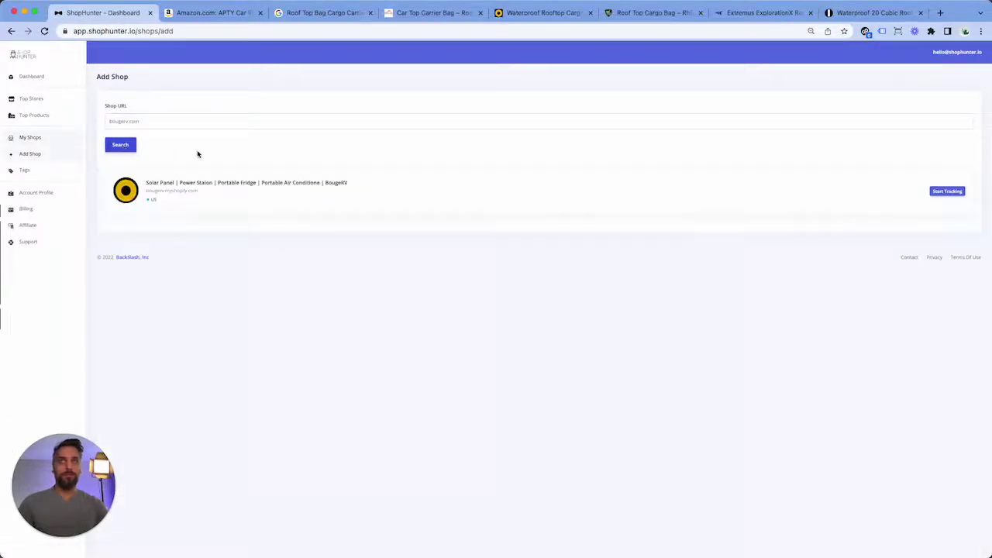
pyautogui.click(947, 191)
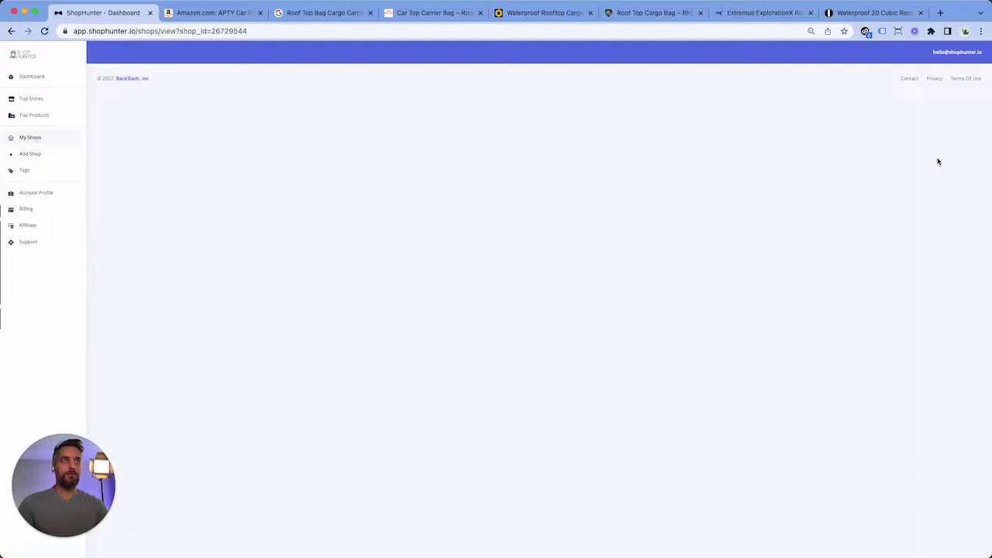
# Remove the 'cat' tag mistakenly added to the BougeRV shop.
pyautogui.click(851, 157)
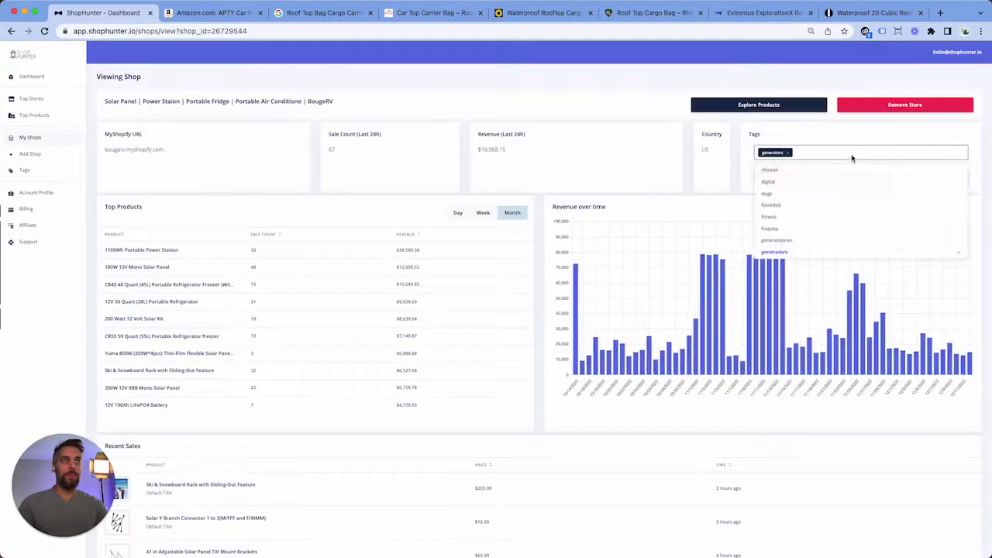
pyautogui.scroll(-5, 833, 220)
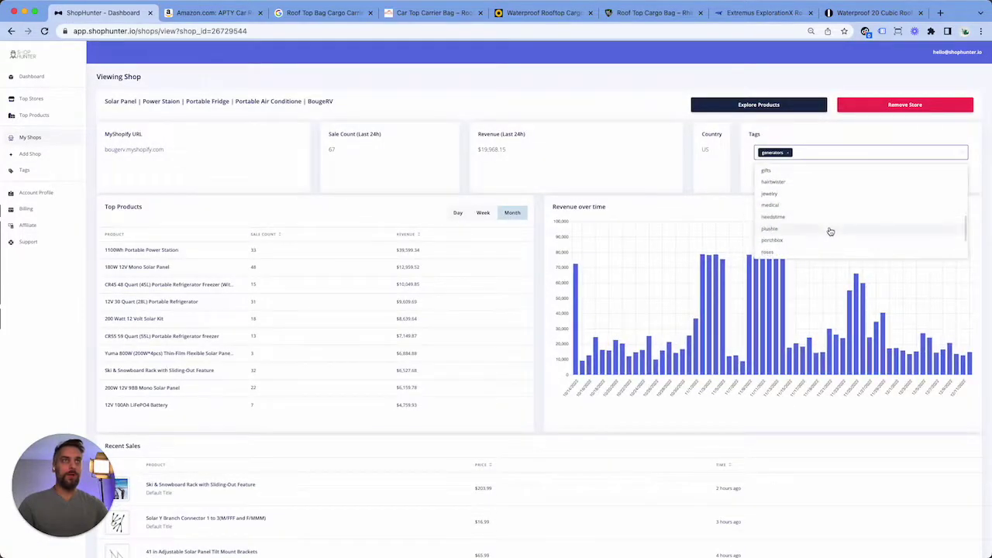
pyautogui.scroll(10, 830, 231)
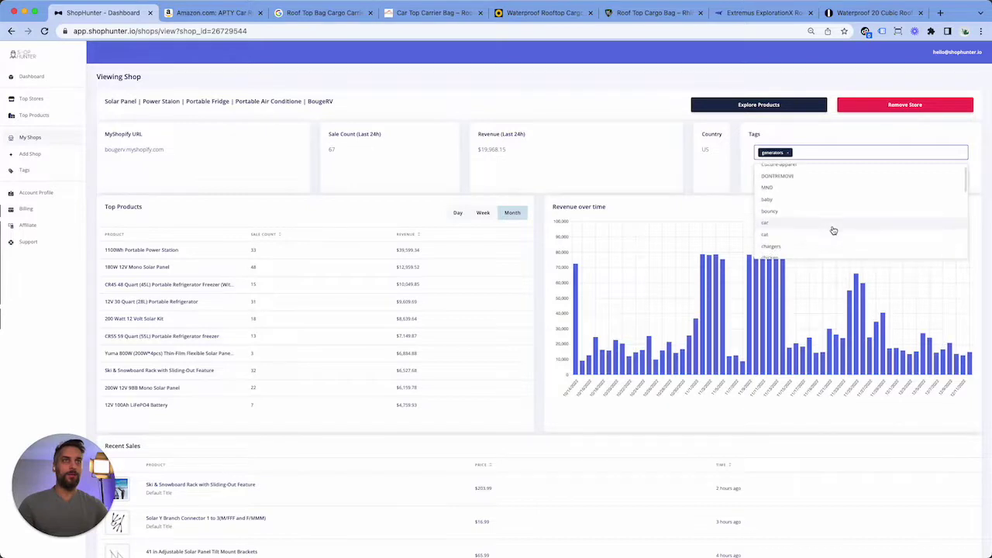
pyautogui.click(833, 231)
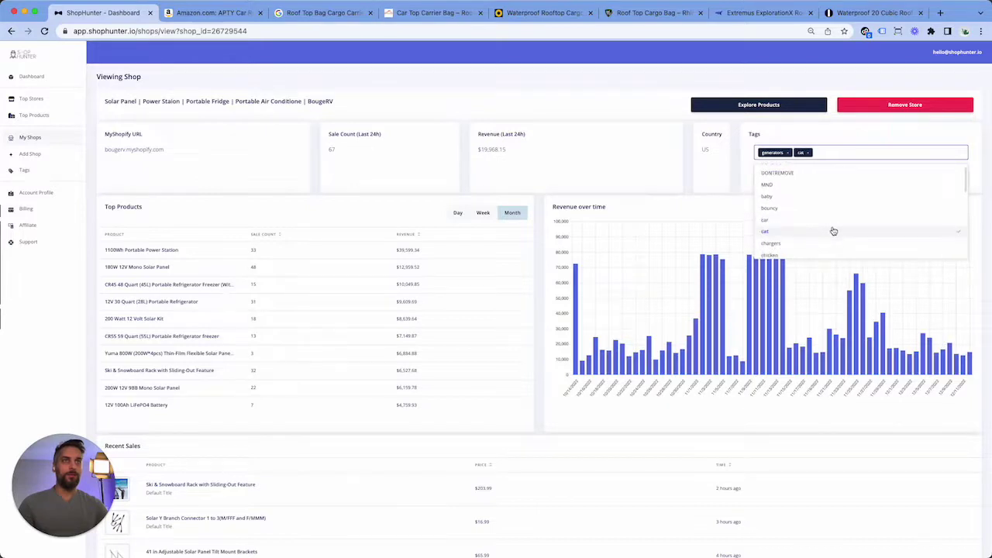
pyautogui.click(630, 111)
pyautogui.scroll(-1, 841, 117)
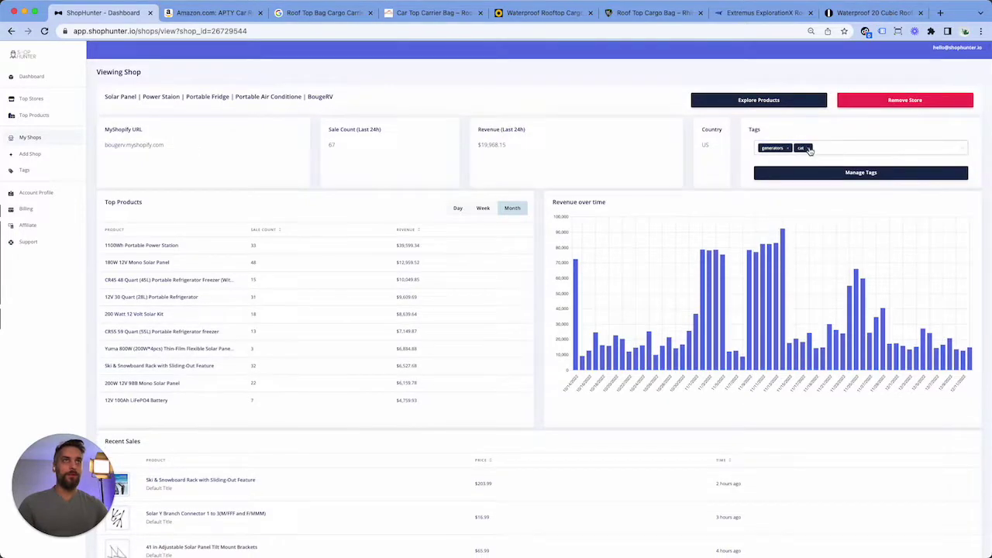
pyautogui.click(808, 150)
# Add the car tag to the BougeRV shop beside generators.
pyautogui.click(811, 171)
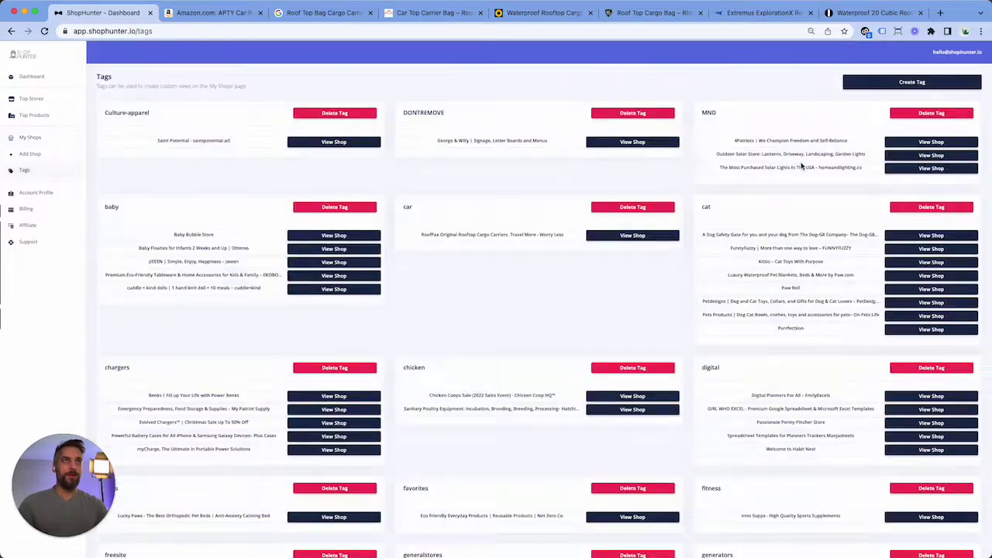
pyautogui.hscroll(-5, 802, 165)
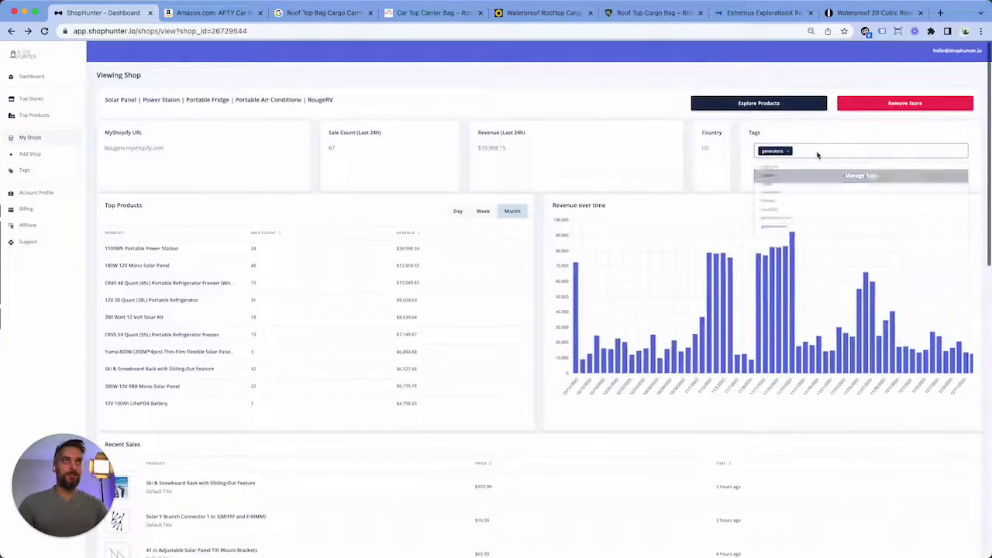
pyautogui.scroll(-5, 815, 208)
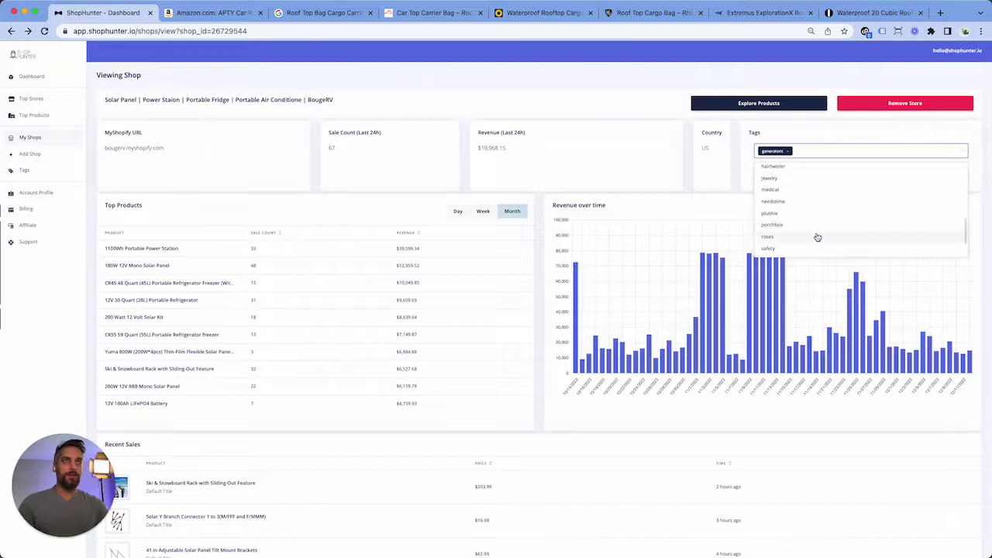
pyautogui.scroll(8, 818, 237)
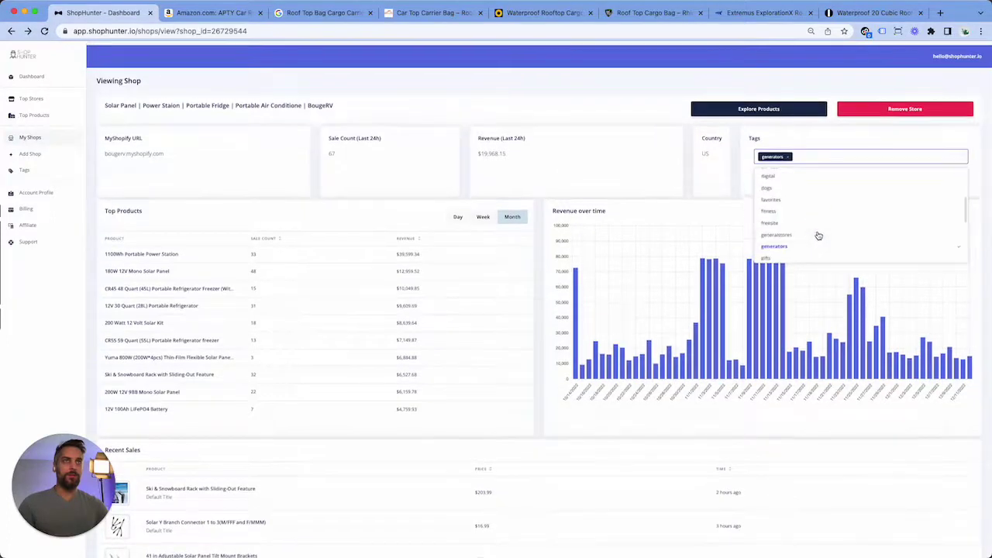
pyautogui.scroll(5, 818, 234)
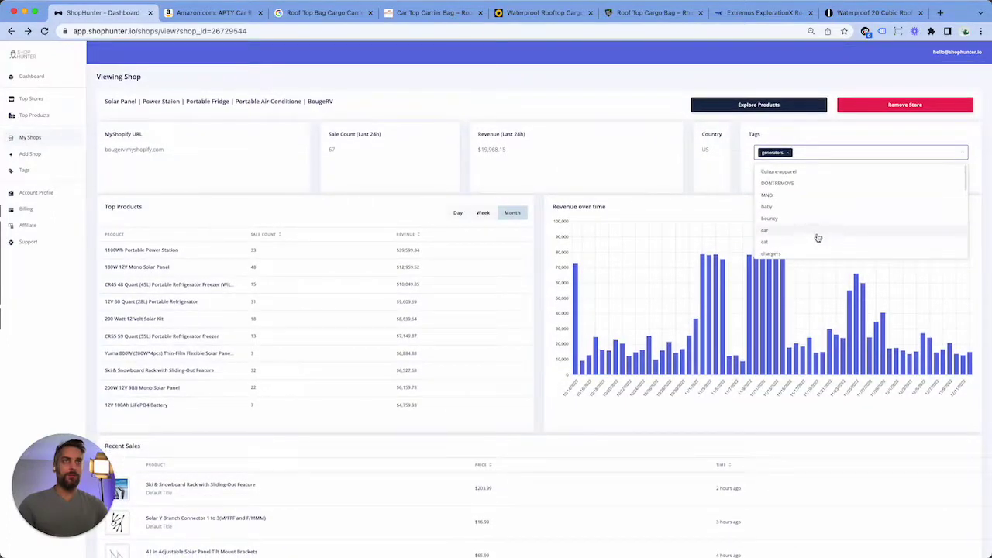
pyautogui.click(594, 88)
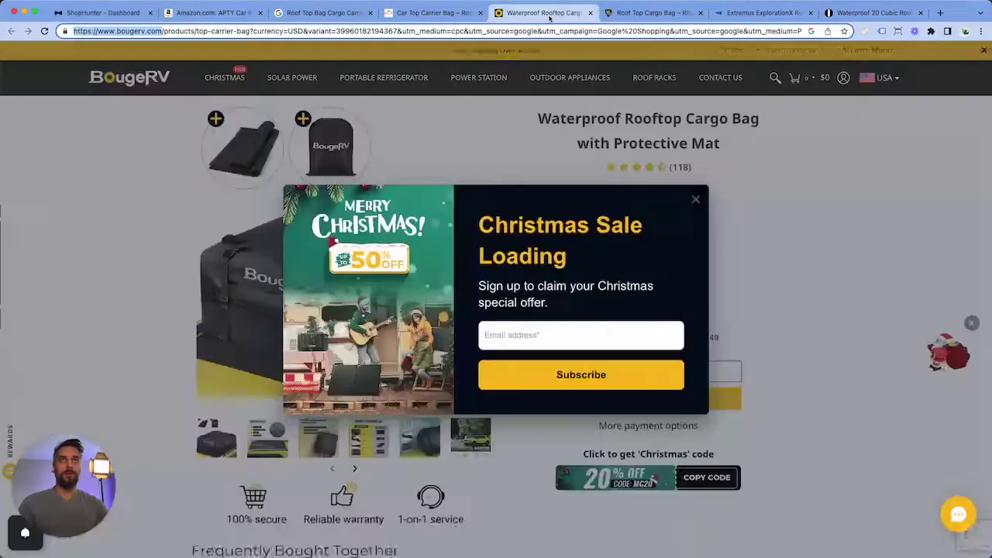
# Close the BougeRV tab and look up rhinousainc.com in ShopHunter's Add Shop.
pyautogui.click(554, 14)
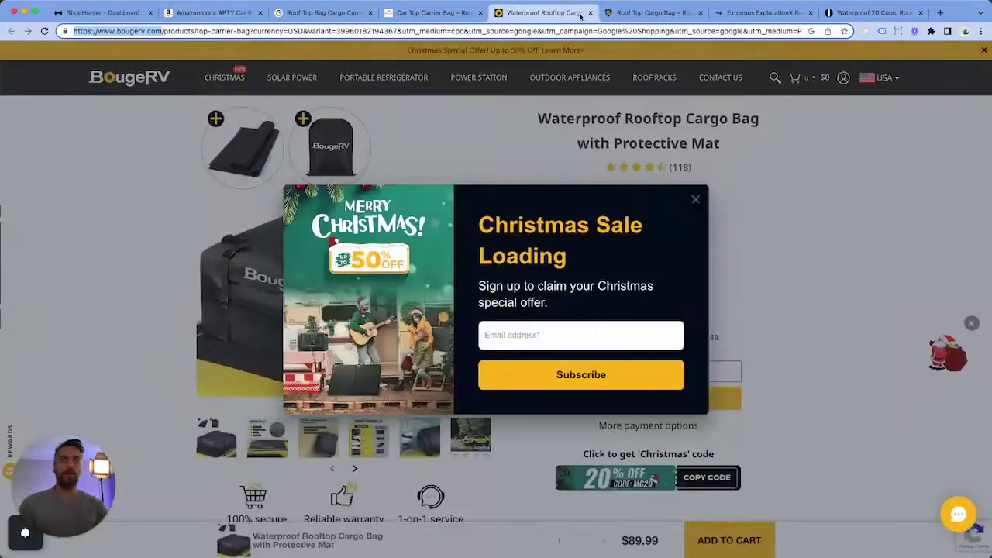
pyautogui.click(589, 13)
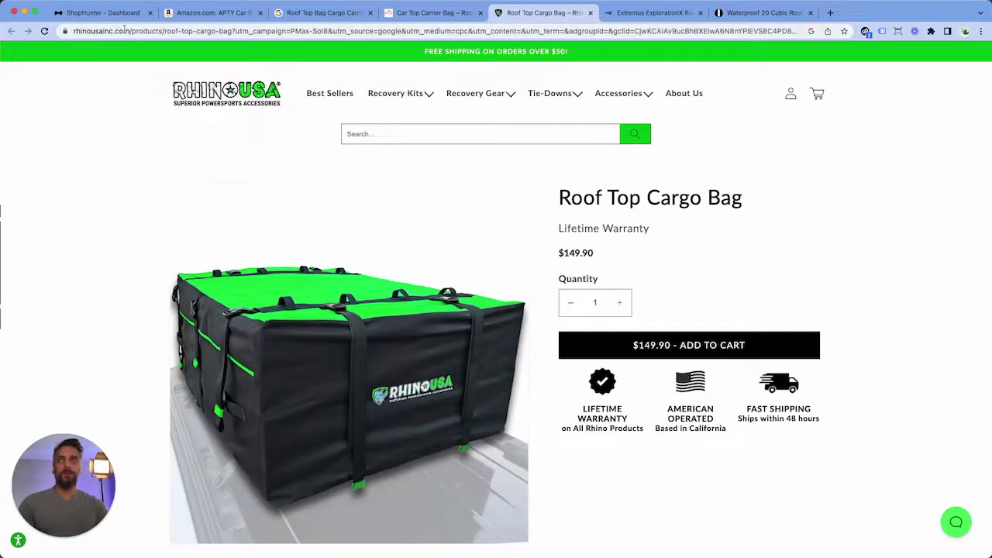
pyautogui.click(100, 12)
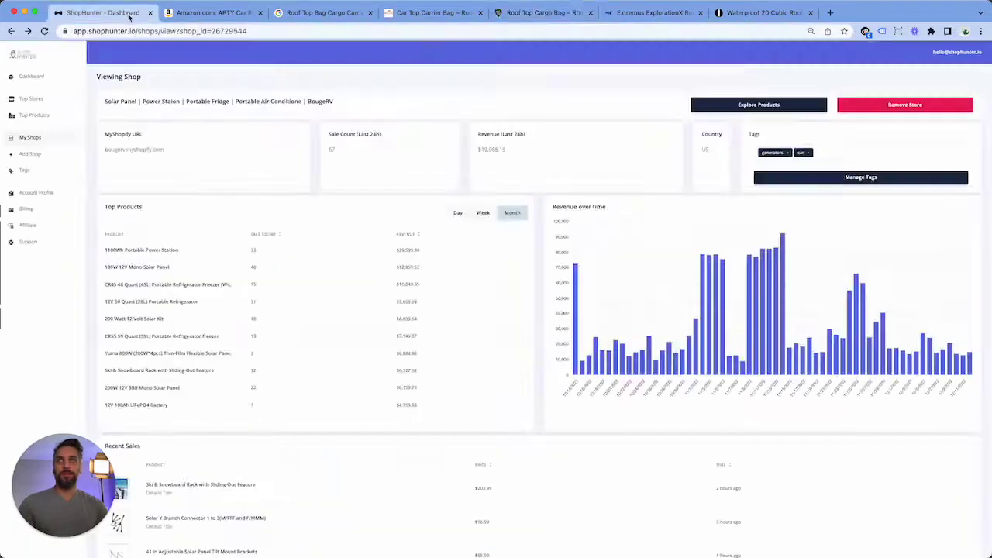
pyautogui.click(58, 155)
pyautogui.click(124, 120)
pyautogui.write('rhinousainc.com')
pyautogui.click(126, 148)
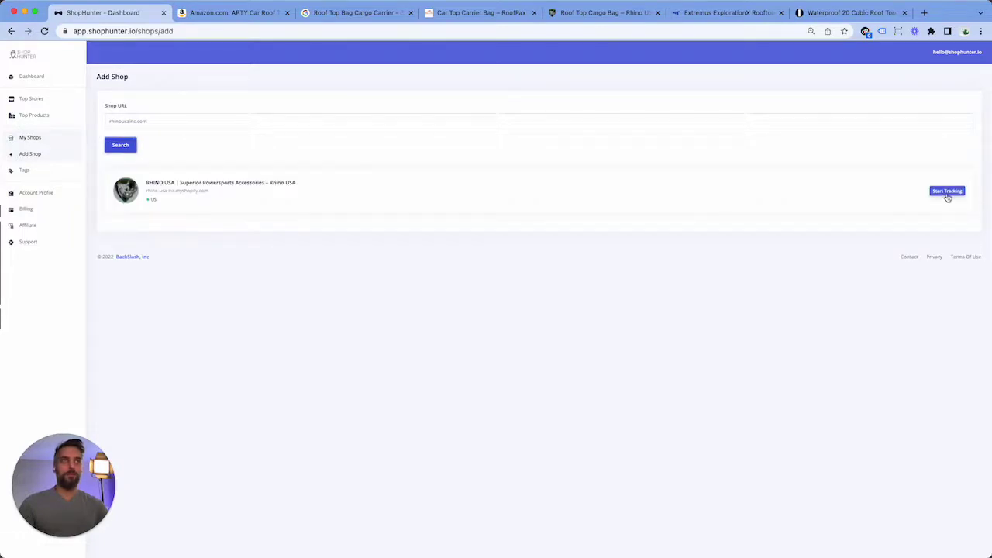
# Reopen the accidentally closed ShopHunter tab and copy the top product 'Kinetic Recovery Rope'.
pyautogui.click(852, 13)
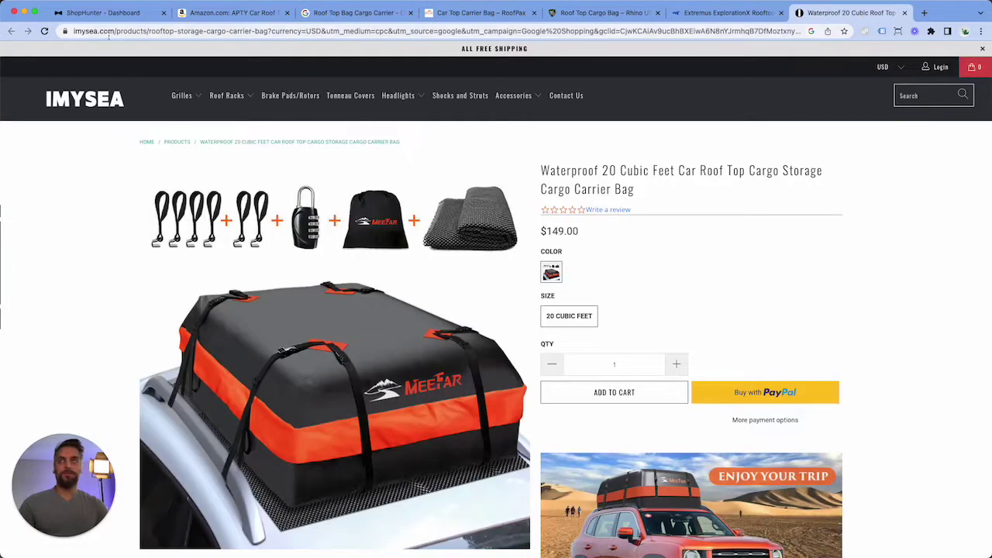
pyautogui.moveTo(114, 31); pyautogui.dragTo(165, 15)
pyautogui.click(163, 12)
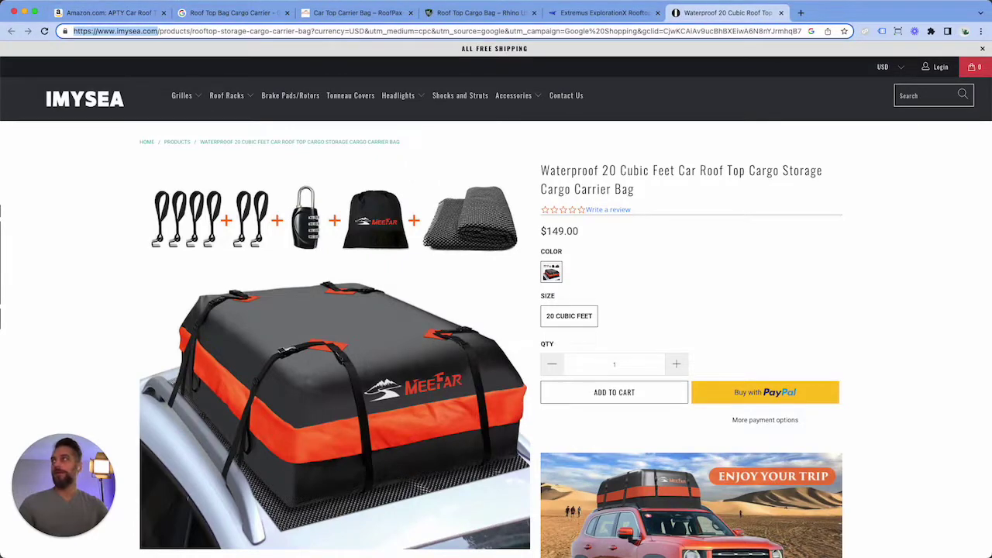
pyautogui.press('super+shift+t')
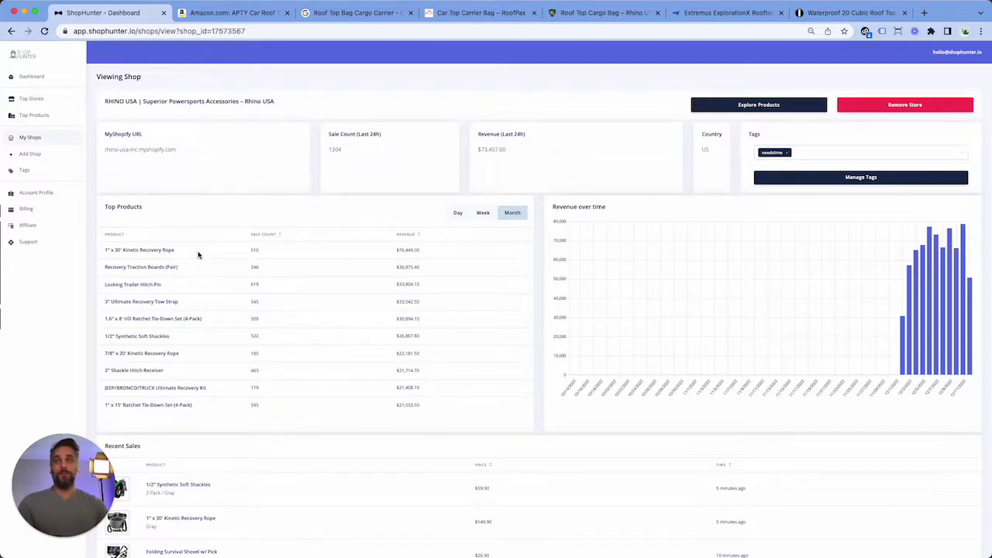
pyautogui.moveTo(198, 254); pyautogui.dragTo(106, 251)
pyautogui.moveTo(145, 262); pyautogui.dragTo(124, 256)
pyautogui.hotkey('ctrl', 'c')
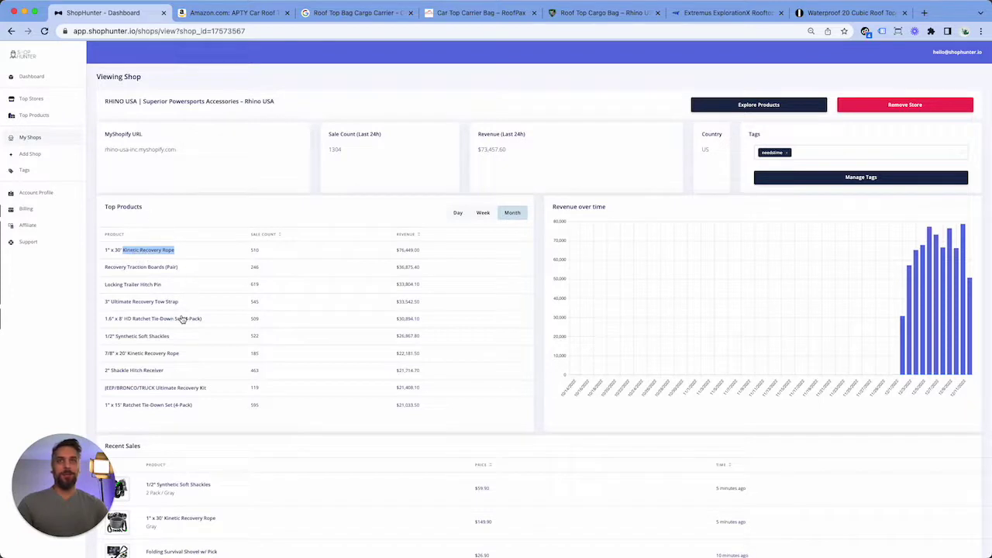
# Close the RoofPax, Rhino, Extremus and waterproof roof bag tabs.
pyautogui.click(534, 13)
pyautogui.click(534, 13)
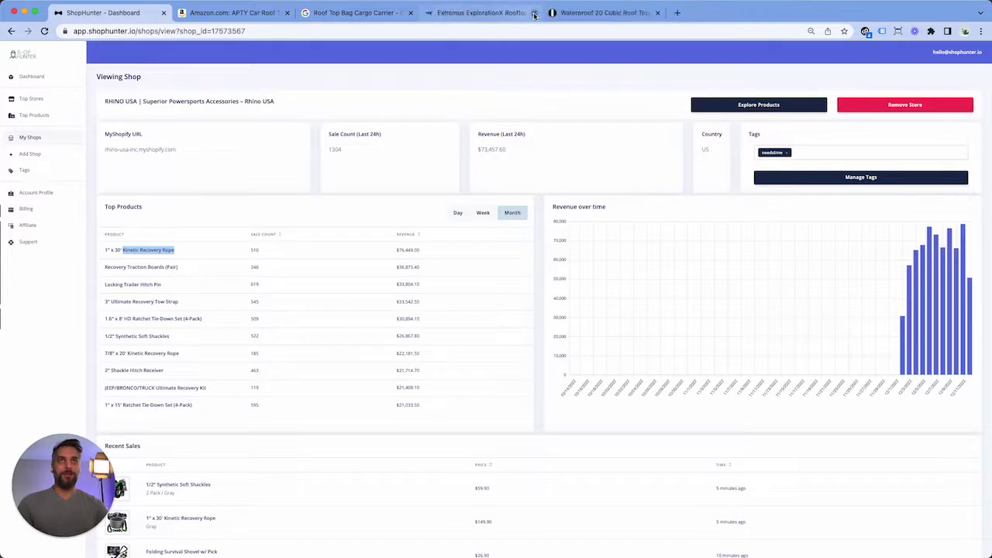
pyautogui.click(534, 13)
pyautogui.click(534, 13)
# Search Google for the copied 'Kinetic Recovery Rope'.
pyautogui.click(380, 21)
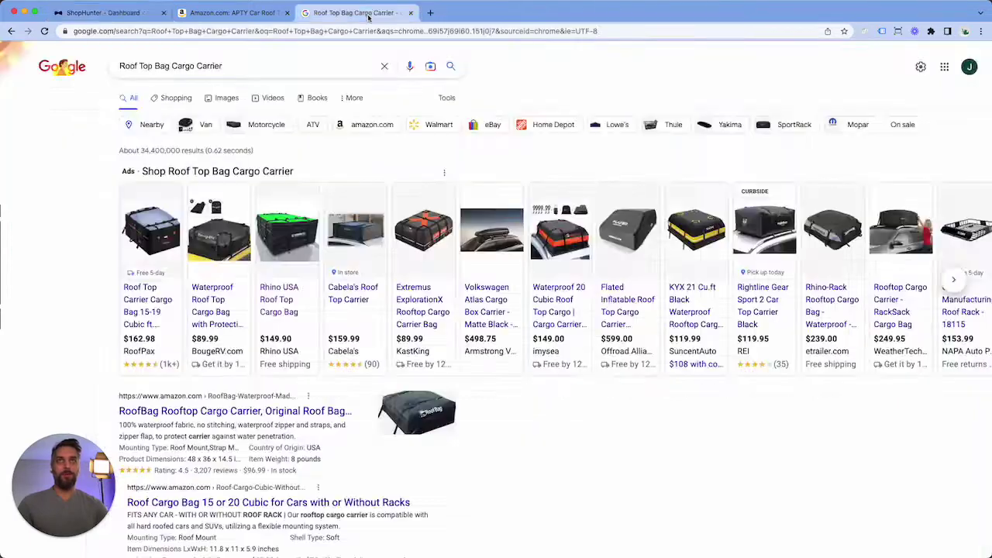
pyautogui.tripleClick(283, 74)
pyautogui.hotkey('ctrl', 'v')
pyautogui.press('Return')
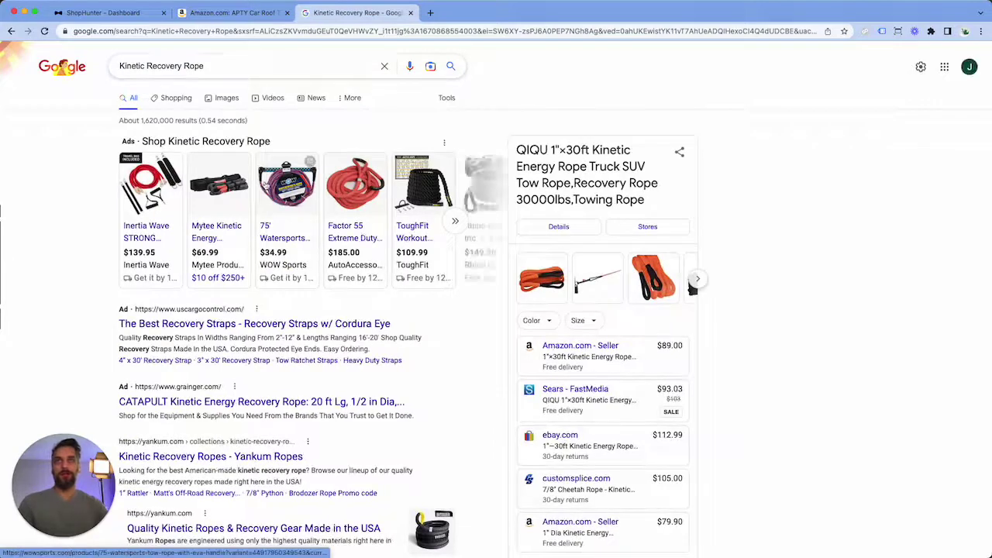
# Open the Inertia Wave, Mytee, WOW Sports, Factor 55 and ToughFit listings in new tabs.
pyautogui.rightClick(142, 236)
pyautogui.click(182, 241)
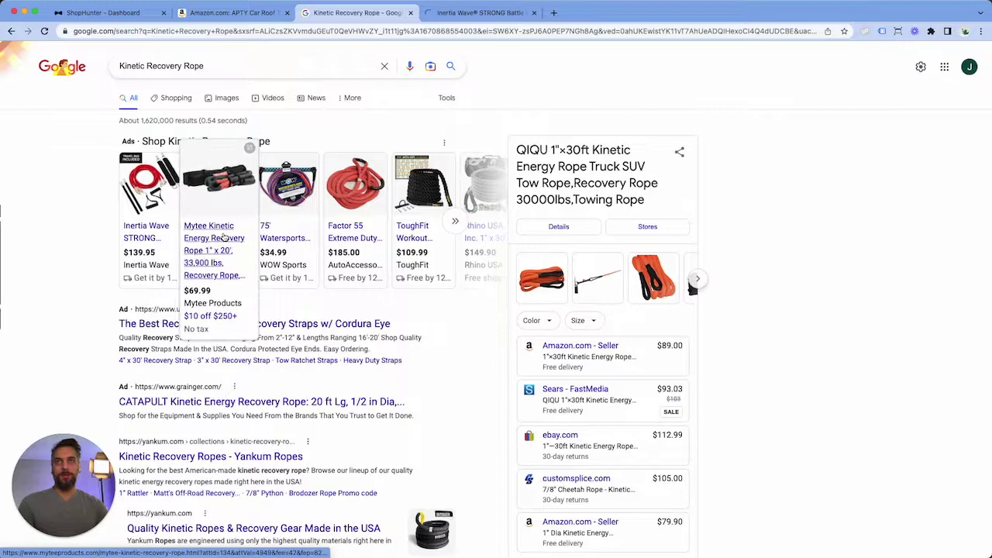
pyautogui.rightClick(226, 228)
pyautogui.click(253, 235)
pyautogui.rightClick(270, 236)
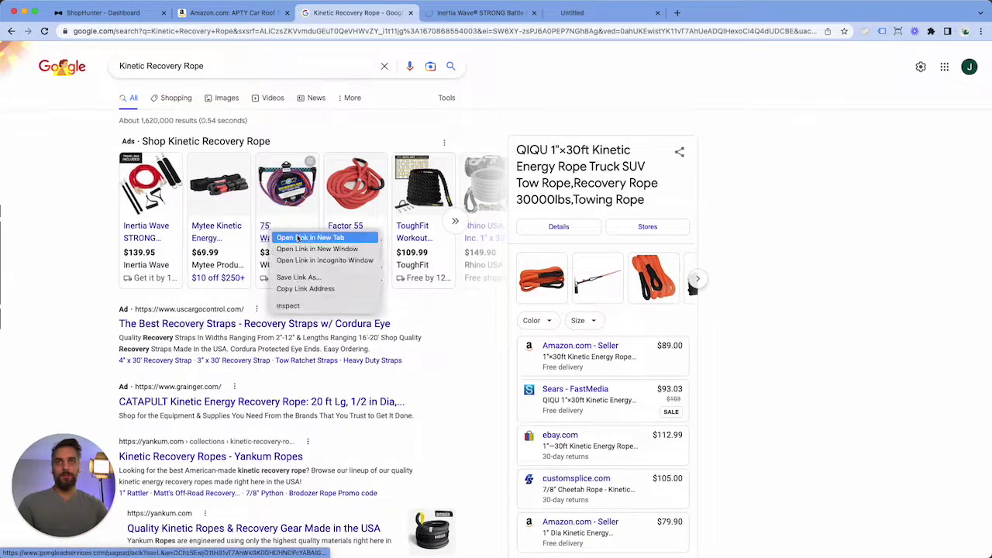
pyautogui.click(298, 238)
pyautogui.rightClick(346, 234)
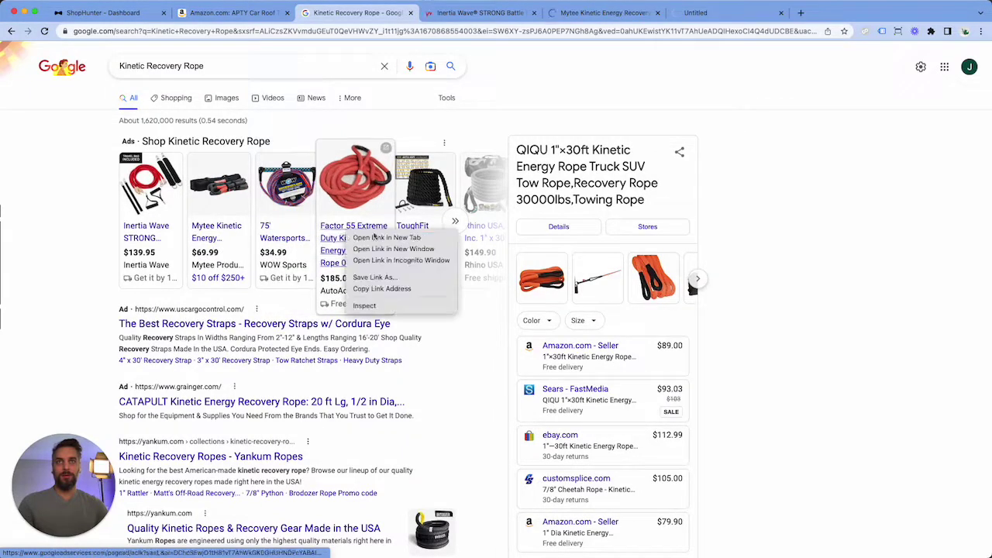
pyautogui.click(386, 237)
pyautogui.rightClick(424, 237)
pyautogui.click(428, 239)
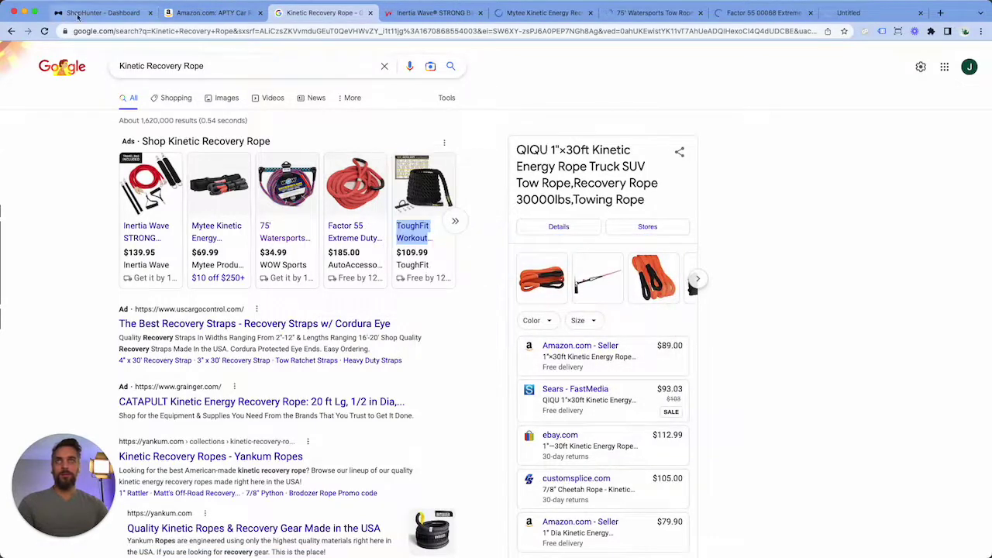
pyautogui.click(96, 13)
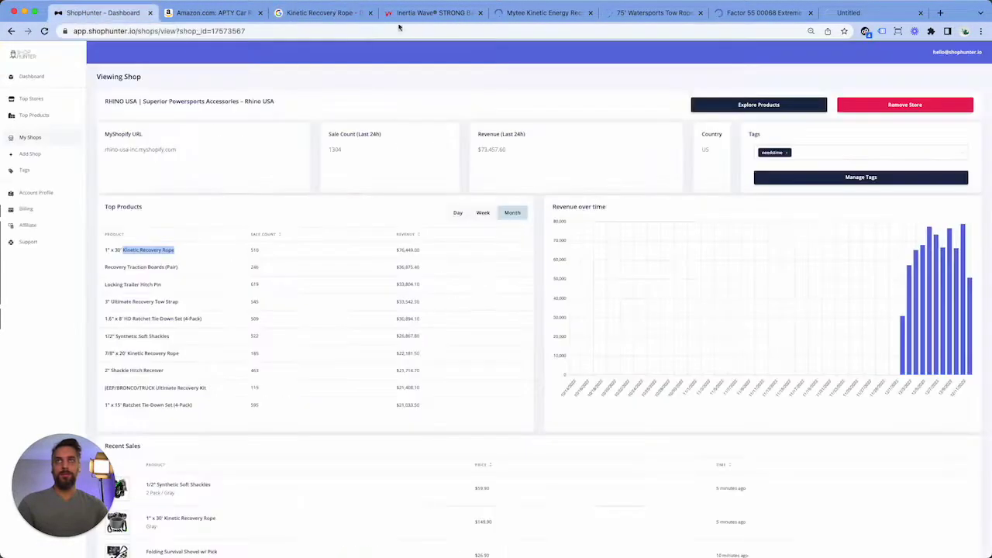
# Look up the Inertia Wave store address in ShopHunter's Add Shop page.
pyautogui.click(41, 157)
pyautogui.click(329, 16)
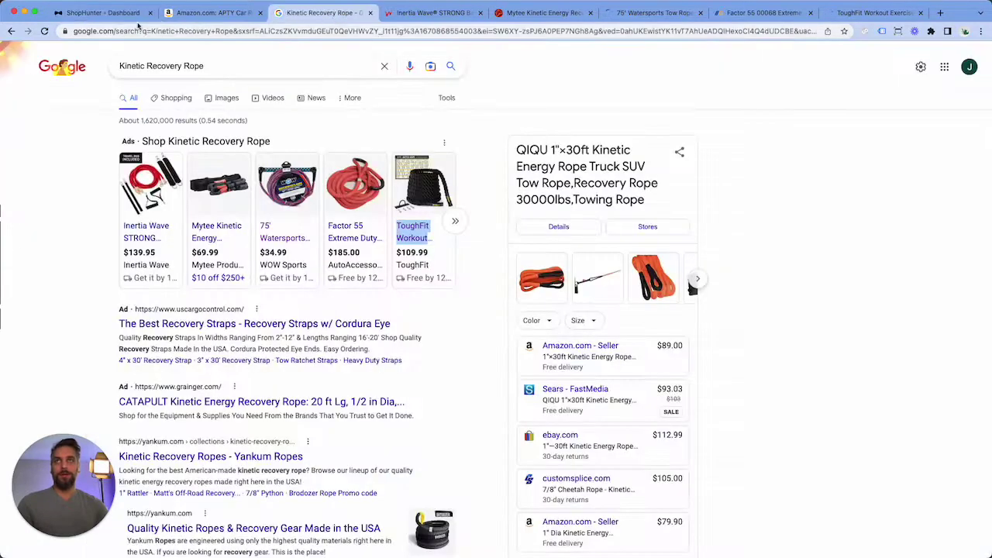
pyautogui.hotkey('ctrl', 'Tab')
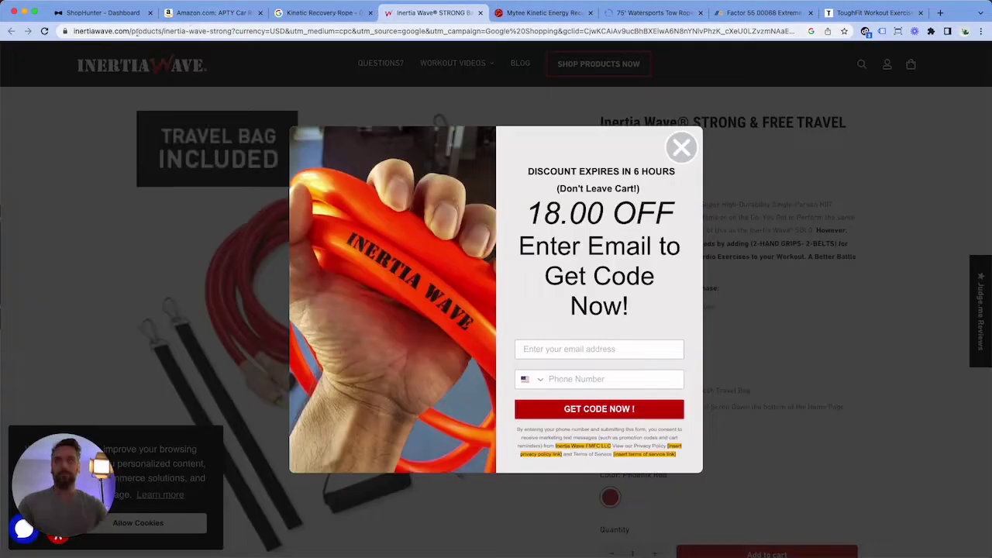
pyautogui.click(96, 14)
pyautogui.click(145, 122)
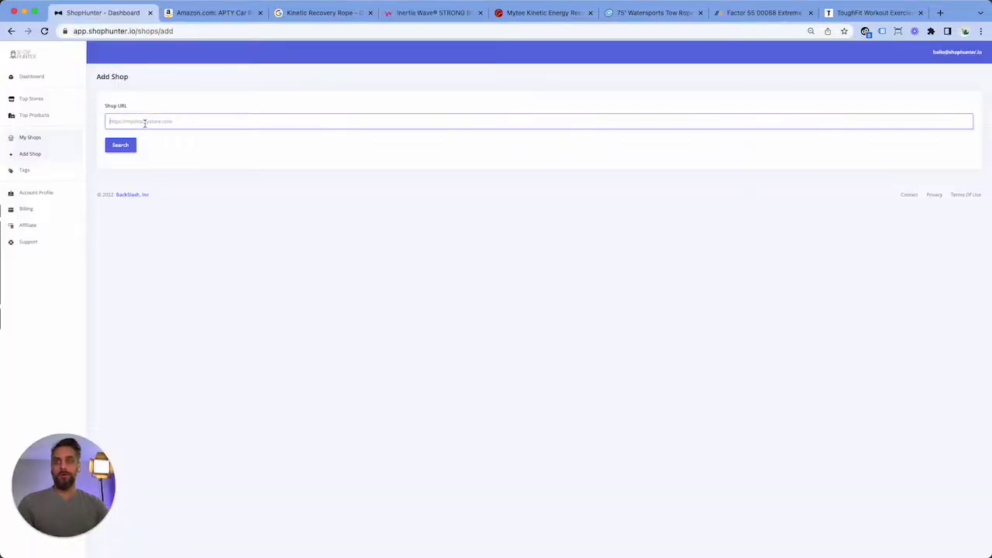
pyautogui.write('https://inertiawave.com/')
pyautogui.click(130, 150)
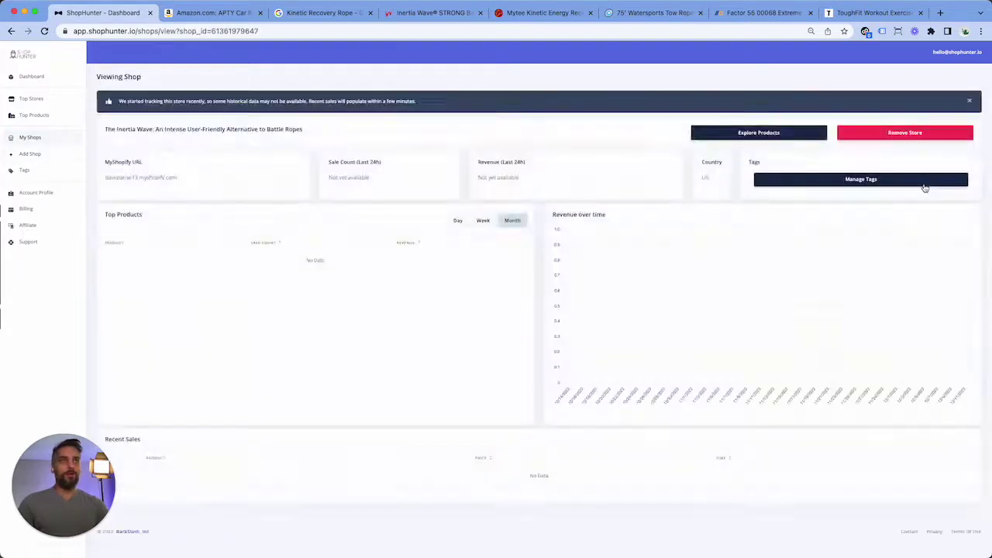
# Tag the Inertia Wave shop with car.
pyautogui.click(836, 179)
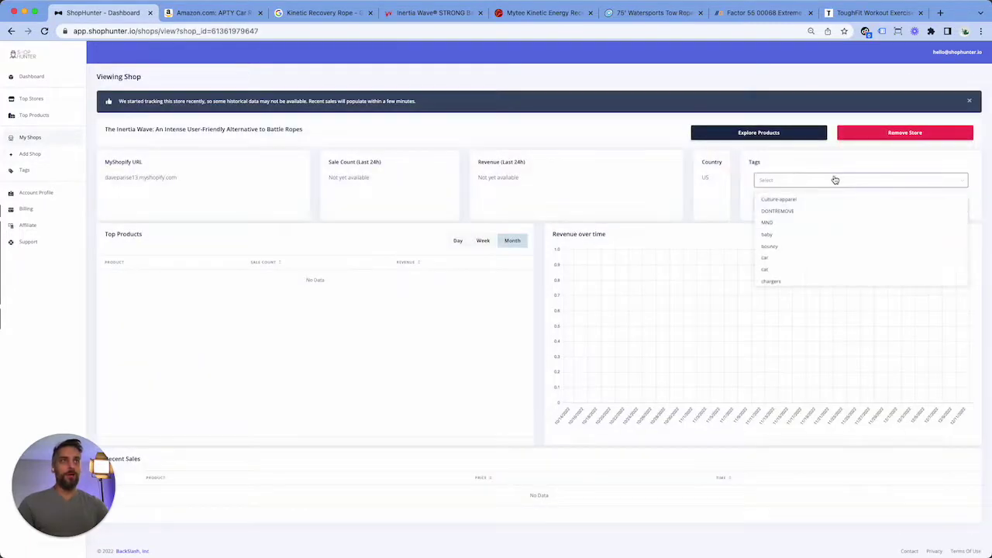
pyautogui.click(816, 264)
pyautogui.click(587, 146)
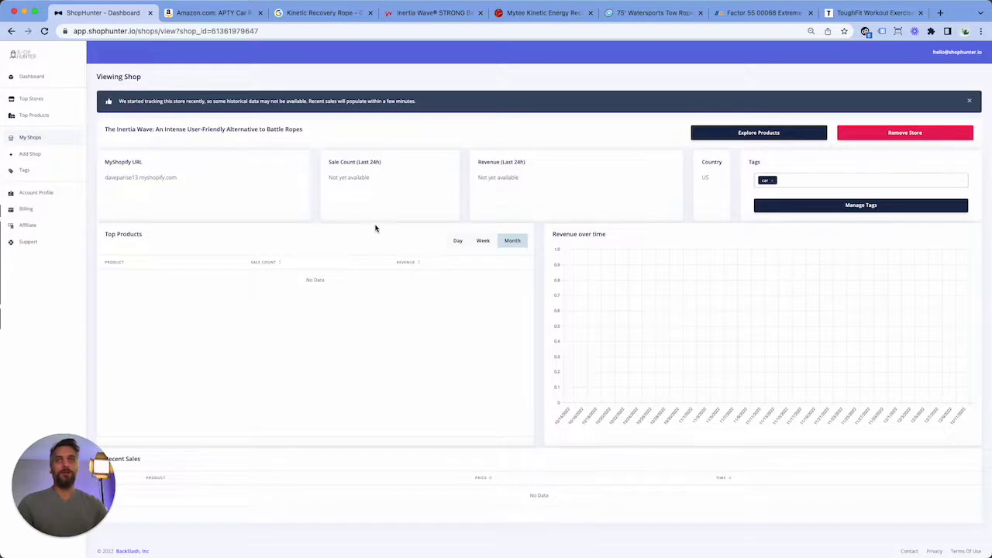
pyautogui.scroll(-1, 752, 104)
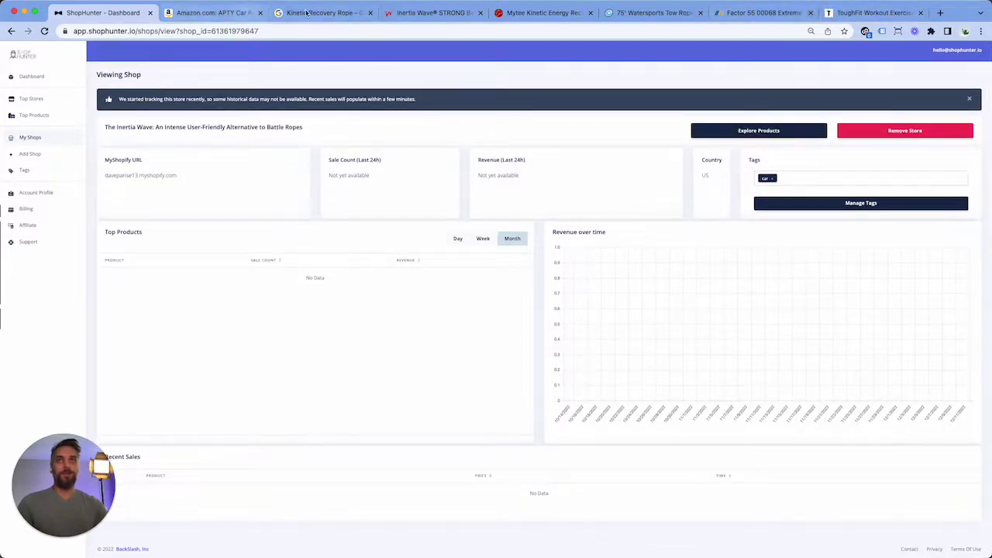
# Close the Inertia Wave tab and copy the Mytee store domain.
pyautogui.click(342, 14)
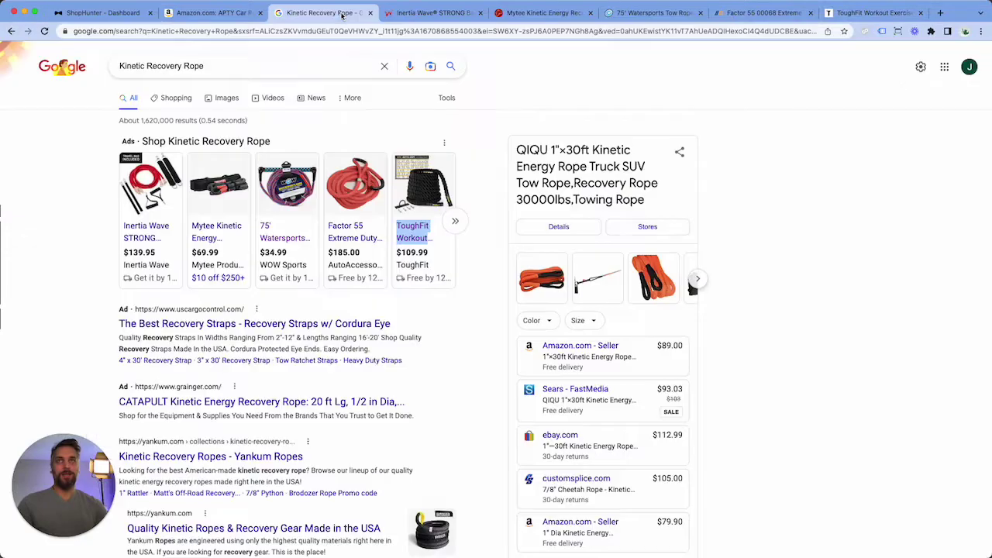
pyautogui.click(387, 15)
pyautogui.click(479, 13)
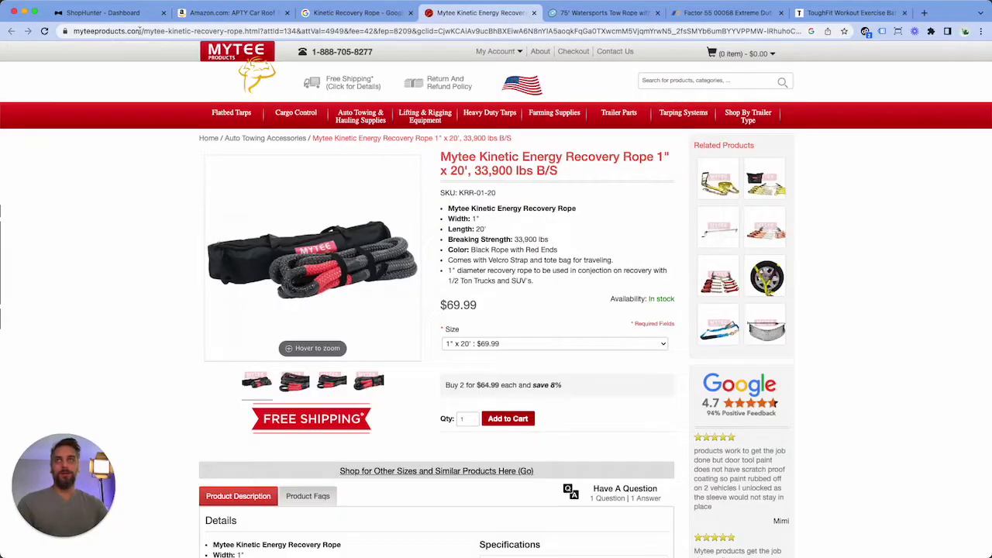
pyautogui.moveTo(142, 31); pyautogui.dragTo(73, 31)
pyautogui.press('super+c')
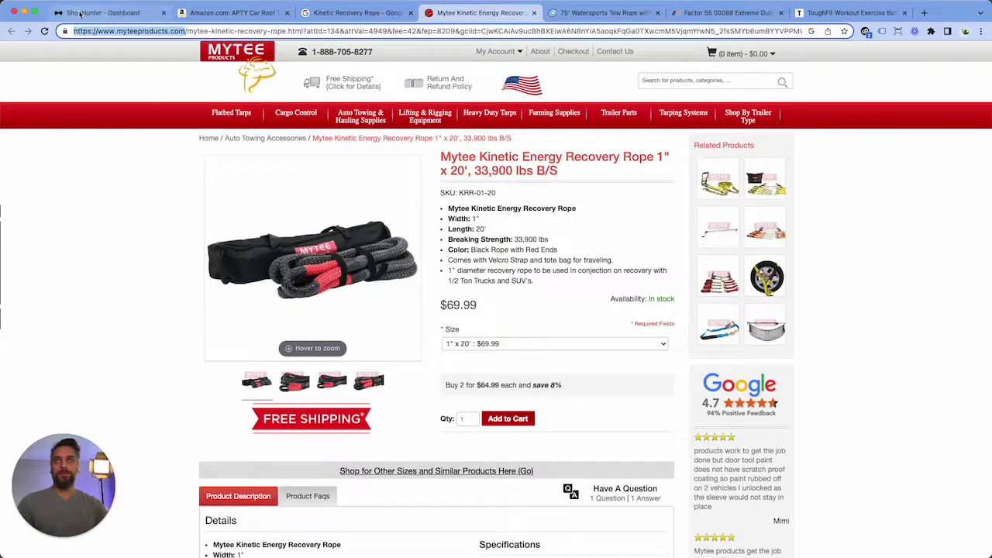
# Look up the Mytee domain in Add Shop, rejected as non-Shopify, then close its tab.
pyautogui.click(97, 13)
pyautogui.click(31, 153)
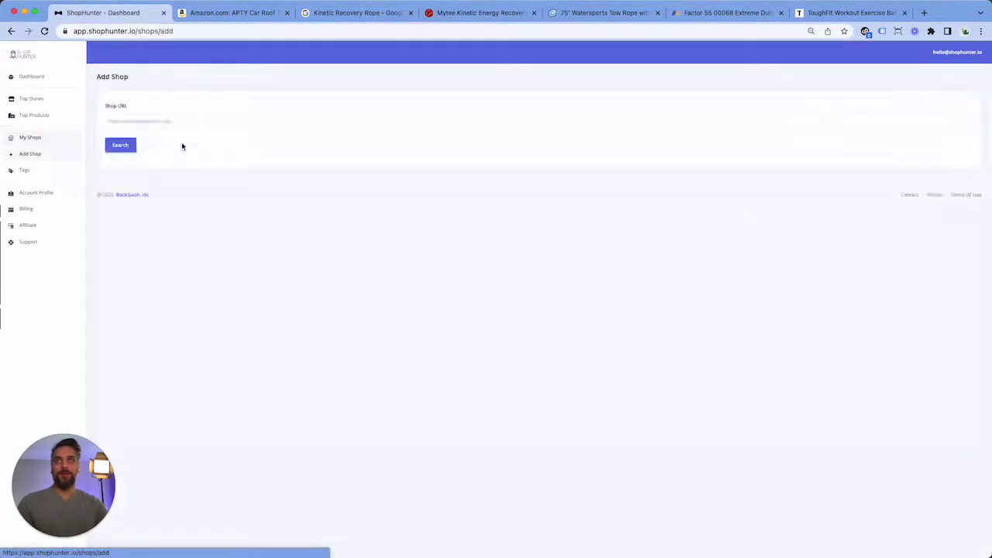
pyautogui.click(161, 120)
pyautogui.press('super+v')
pyautogui.click(122, 146)
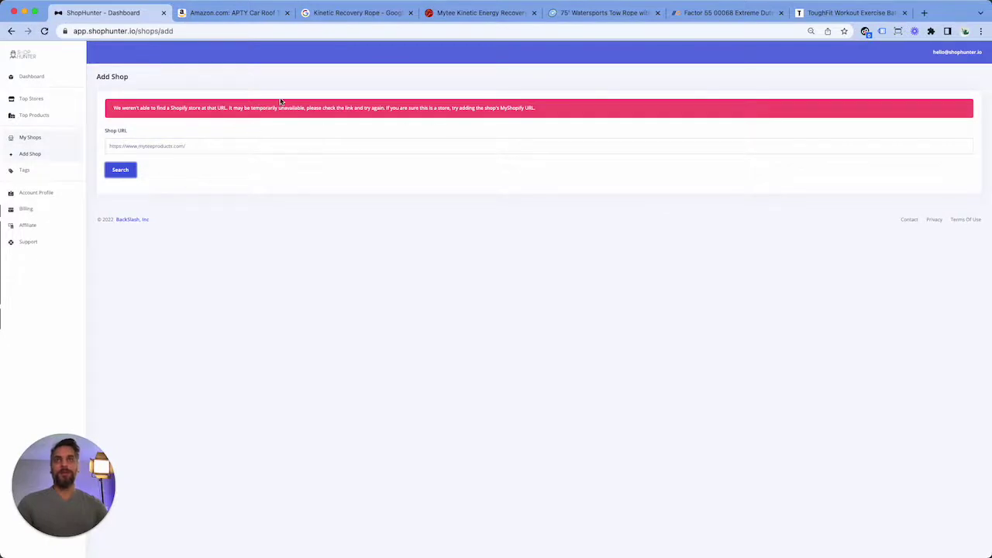
pyautogui.click(505, 13)
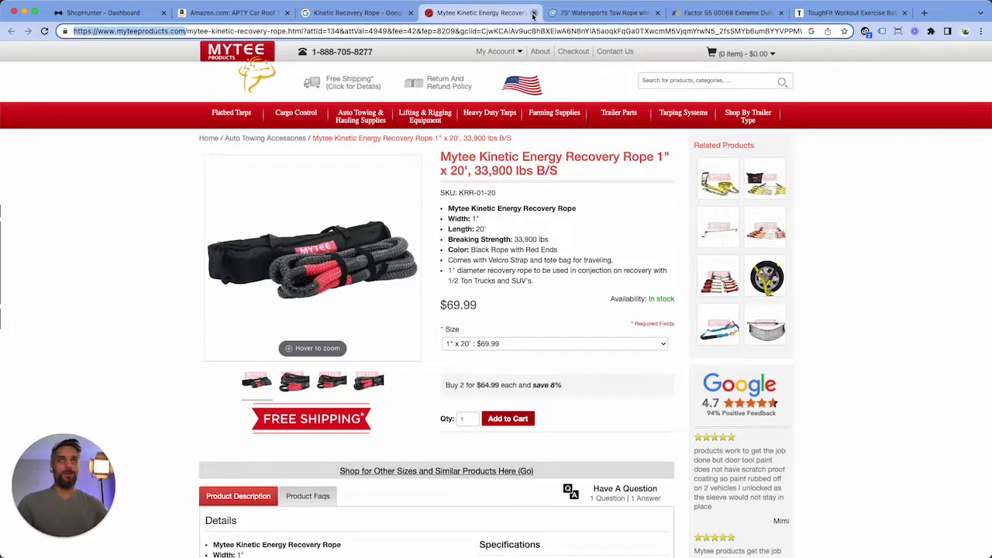
pyautogui.click(533, 13)
# Paste the WOW Sports store URL into Add Shop, look it up, and start tracking it.
pyautogui.click(124, 31)
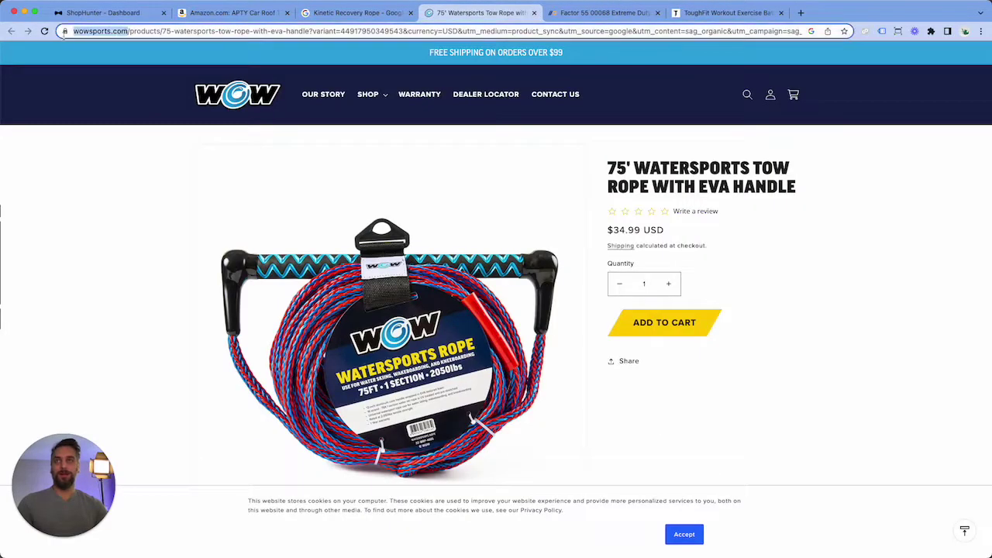
pyautogui.click(104, 13)
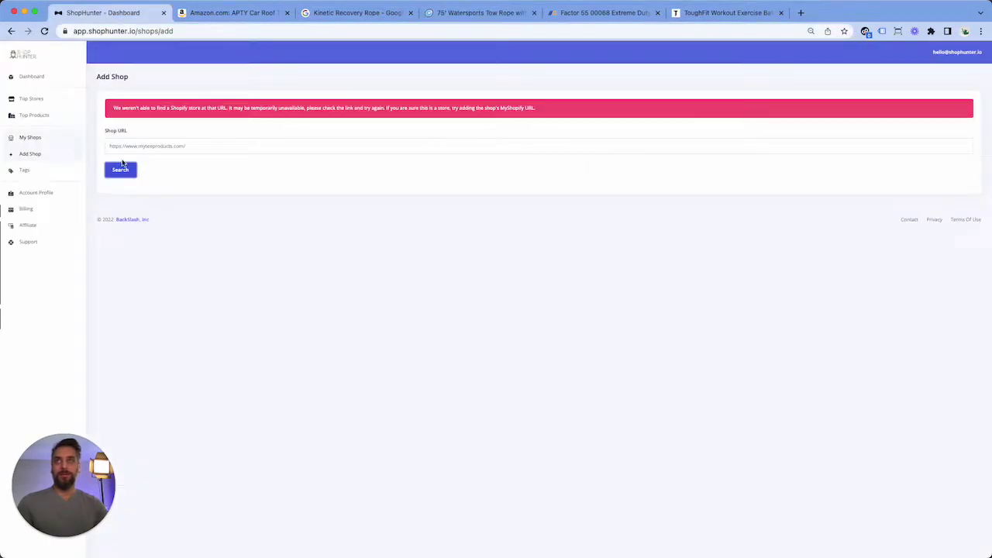
pyautogui.tripleClick(151, 146)
pyautogui.write('https://wowsports.com/')
pyautogui.click(132, 172)
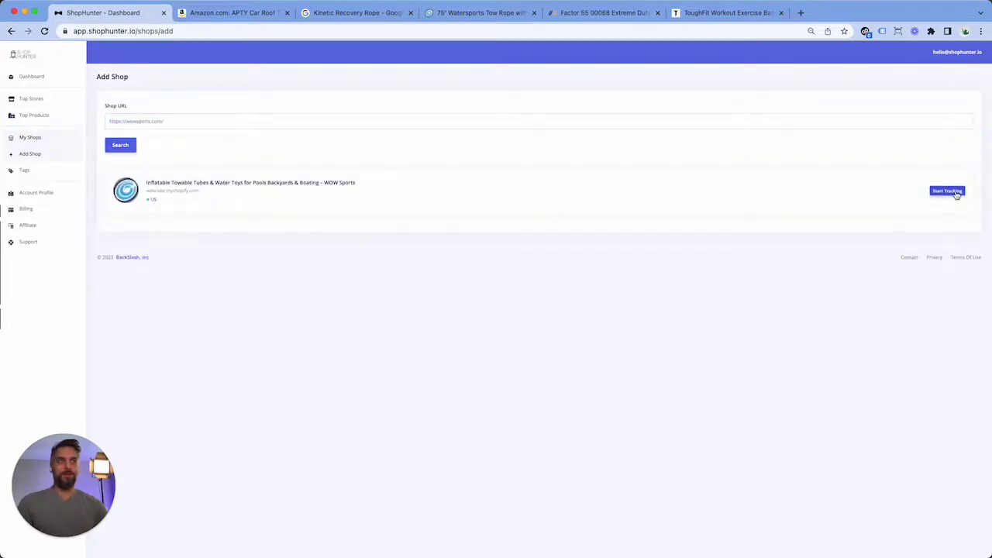
pyautogui.click(947, 192)
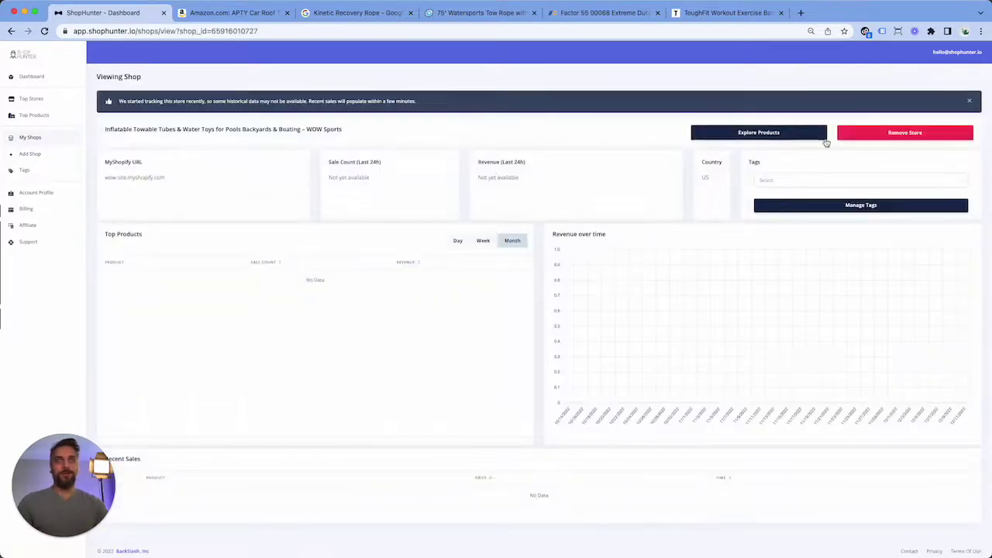
# Tag the newly tracked WOW Sports shop as 'car'.
pyautogui.click(793, 189)
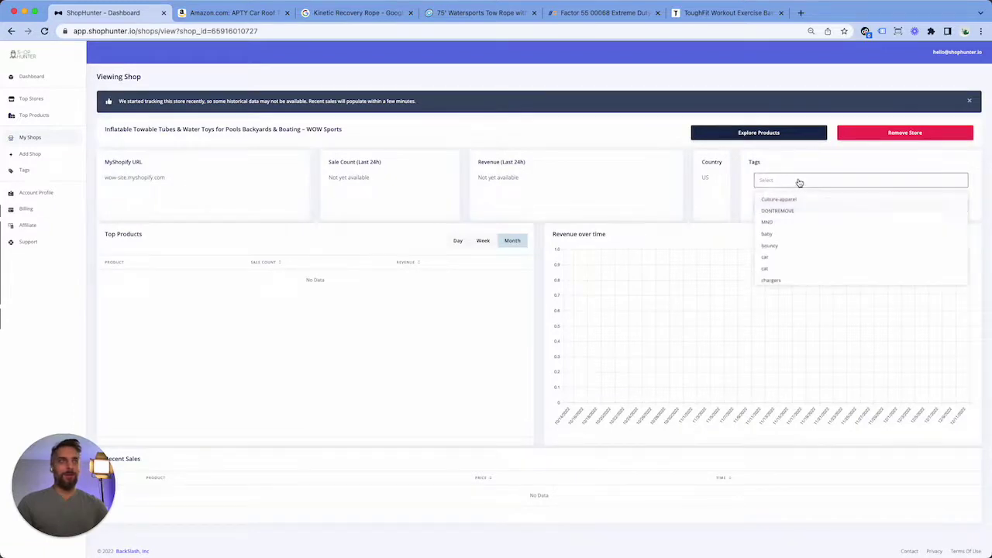
pyautogui.click(823, 261)
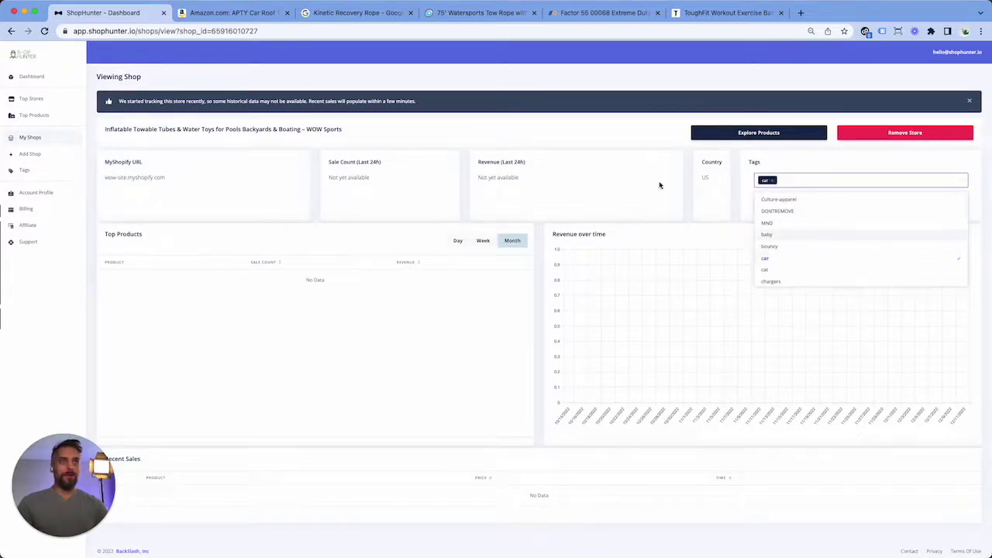
pyautogui.click(635, 147)
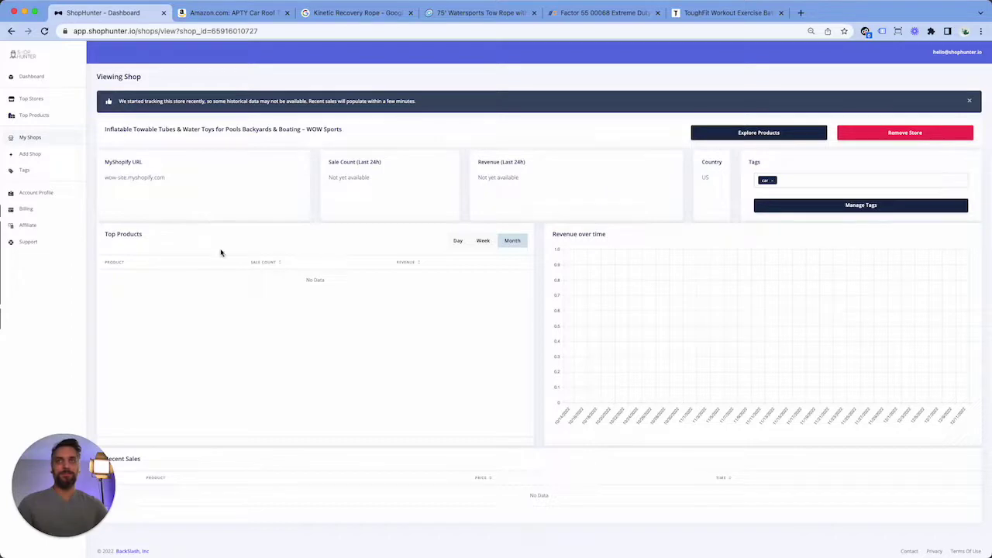
pyautogui.scroll(-1, 224, 260)
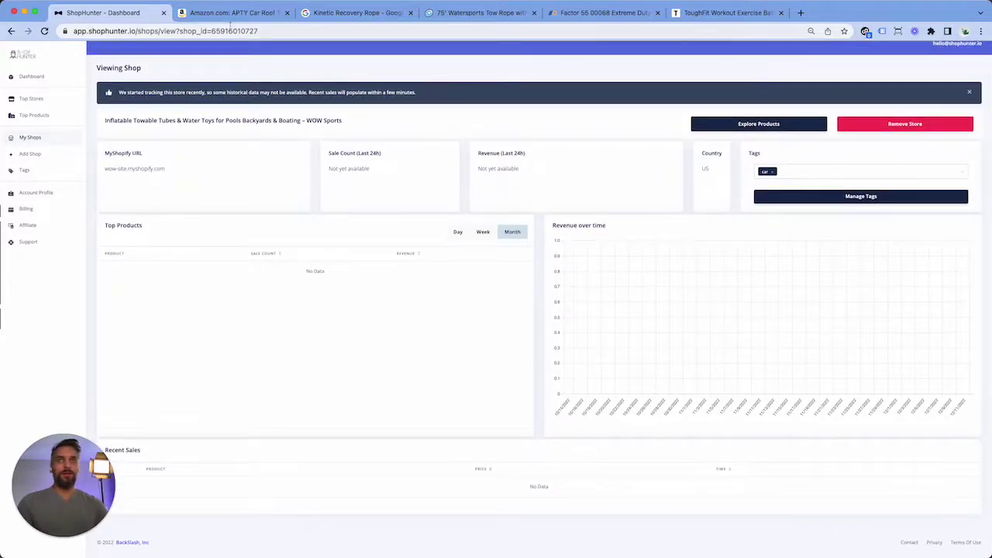
# Close the watersports tow rope tab and dismiss the VIP savings popup.
pyautogui.click(357, 13)
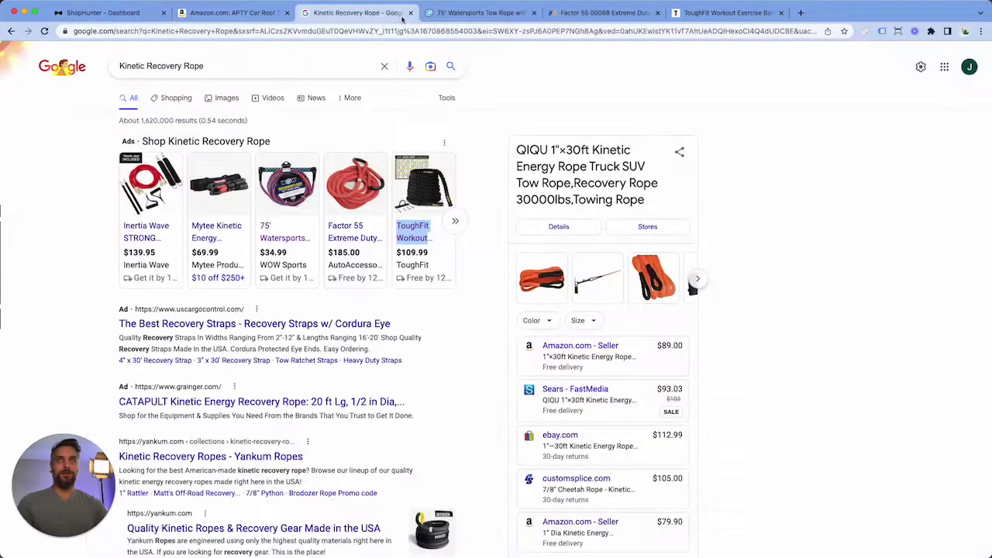
pyautogui.click(539, 13)
pyautogui.click(534, 13)
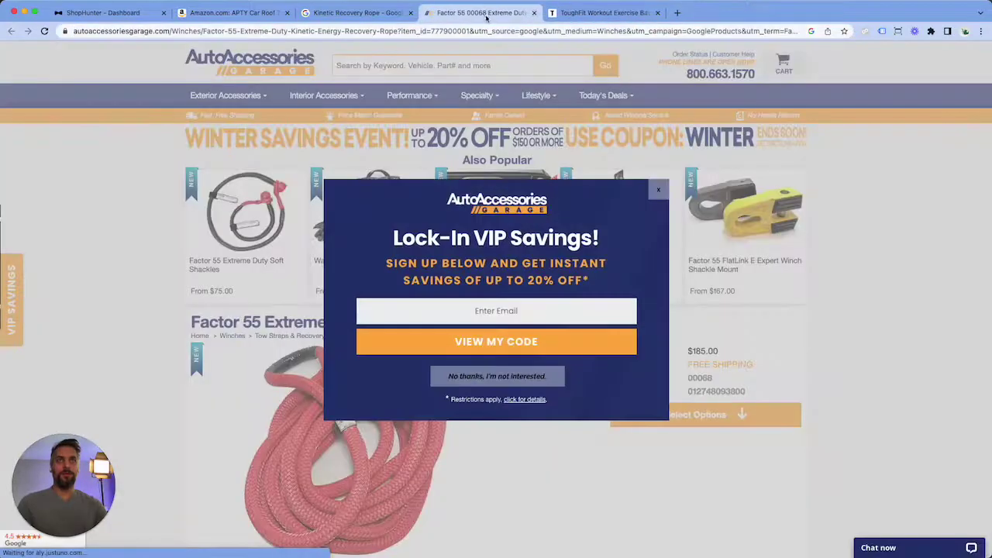
pyautogui.tripleClick(659, 191)
pyautogui.click(656, 190)
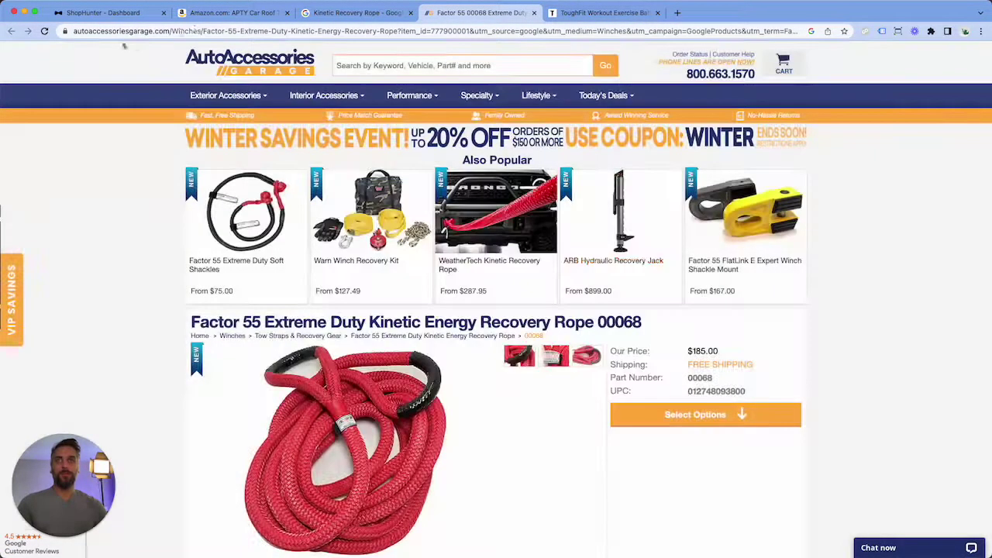
# Try the Auto Accessories Garage URL in Add Shop, then close the Factor 55 product tab.
pyautogui.click(169, 31)
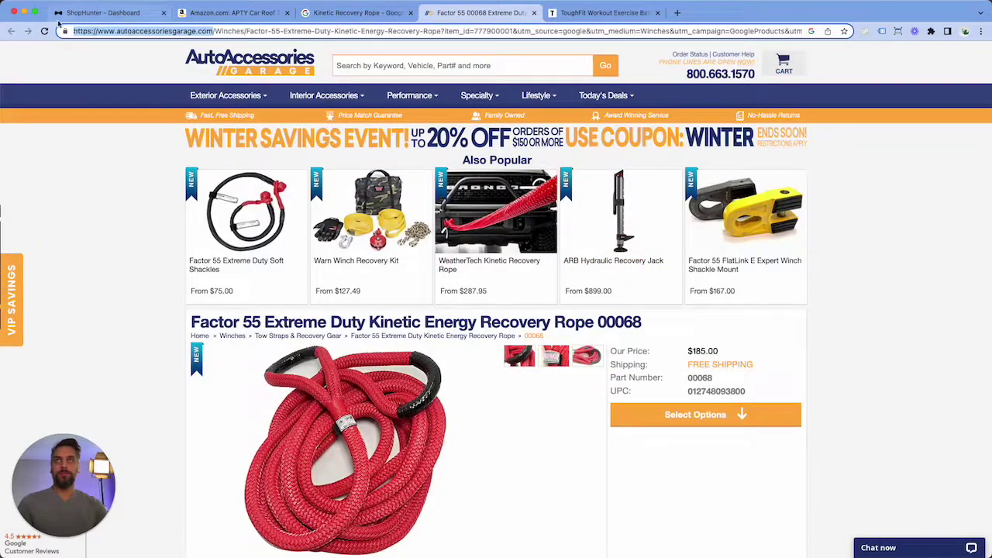
pyautogui.click(80, 13)
pyautogui.click(40, 153)
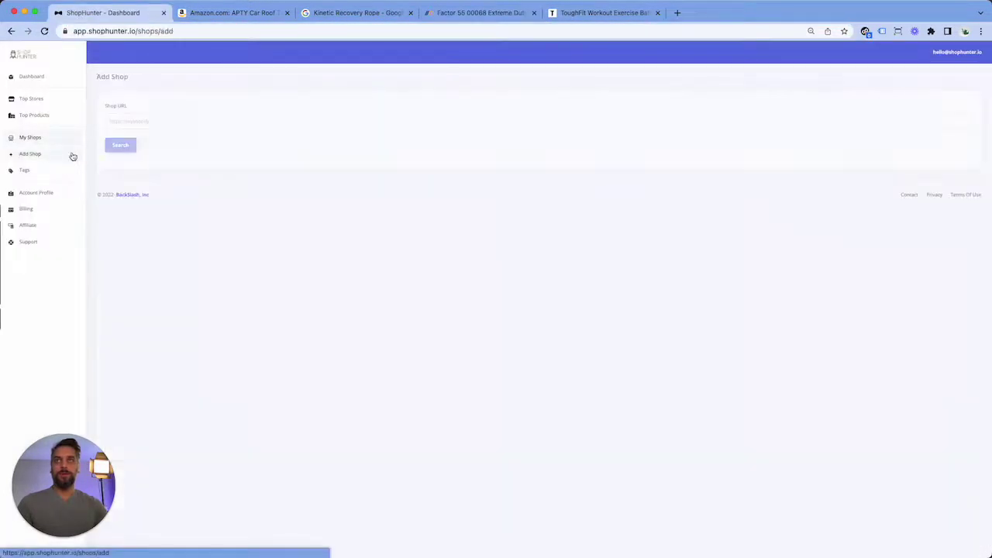
pyautogui.click(144, 120)
pyautogui.click(122, 146)
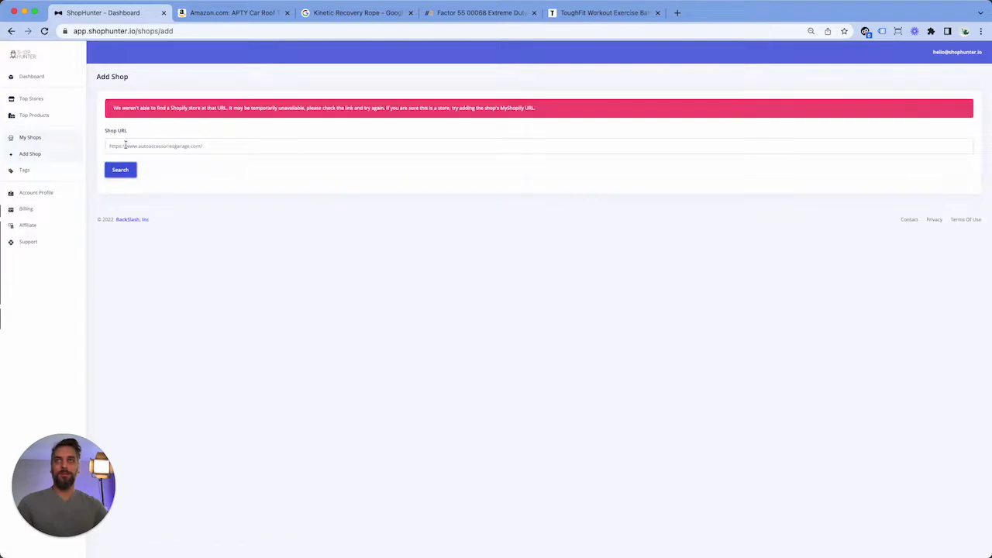
pyautogui.click(466, 13)
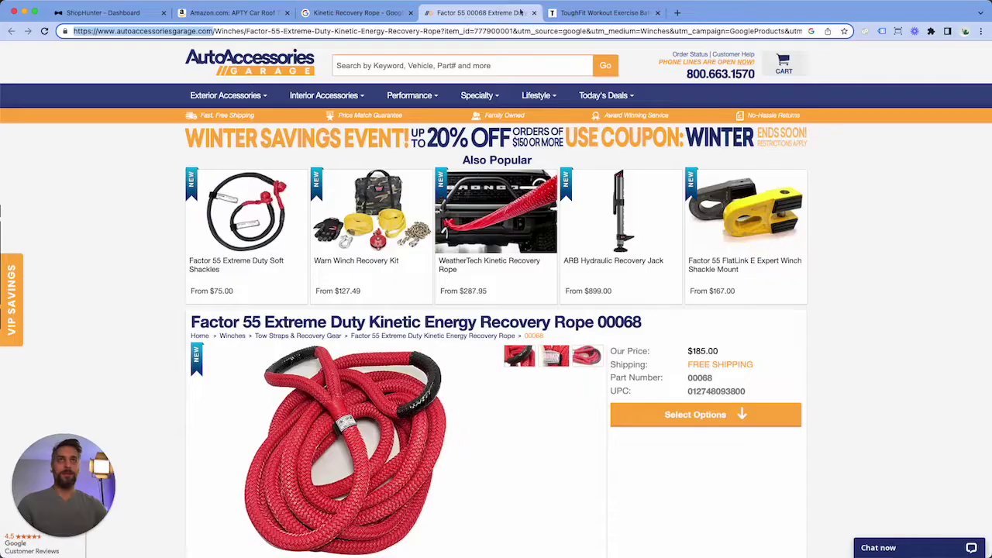
pyautogui.click(533, 12)
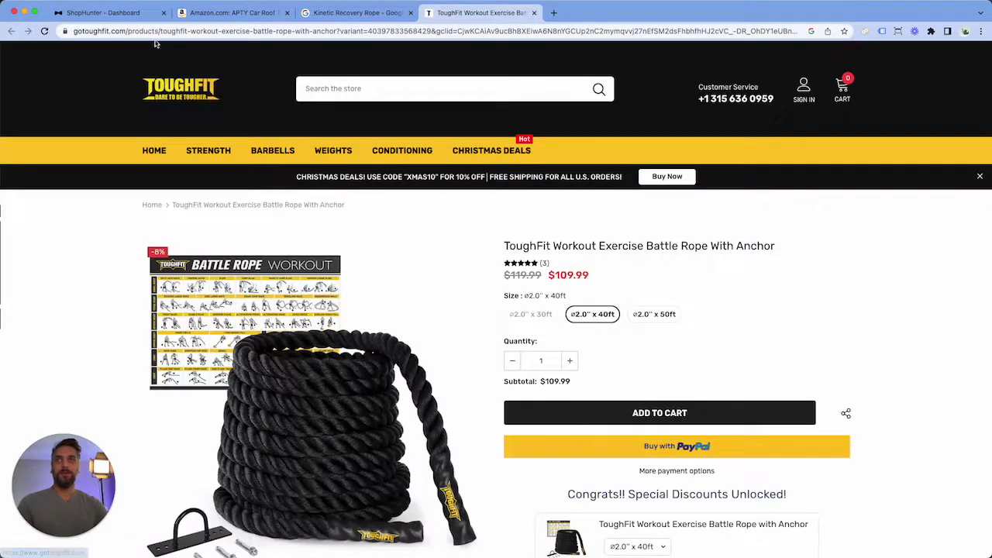
# Paste the ToughFit store URL into Add Shop, look it up, and start tracking it.
pyautogui.click(128, 31)
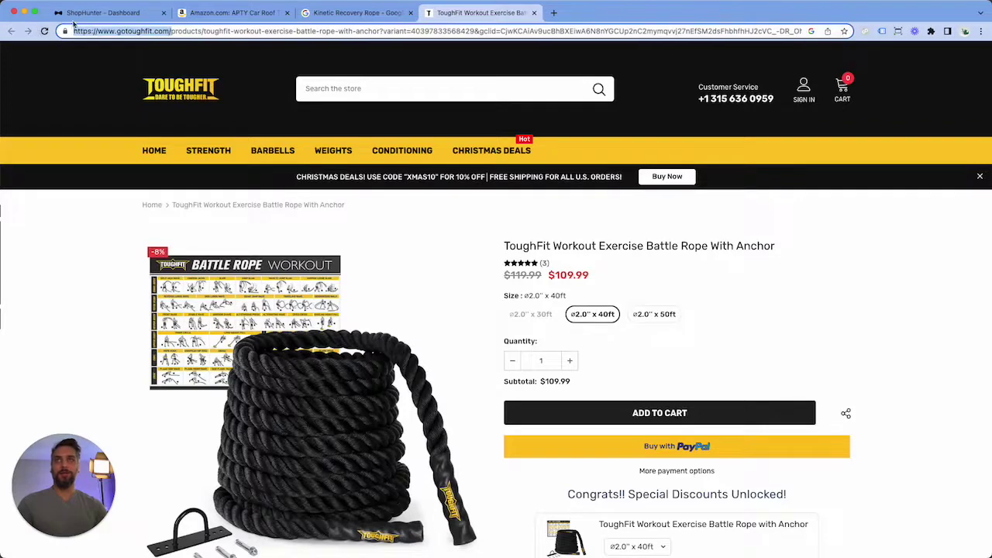
pyautogui.click(106, 12)
pyautogui.click(170, 146)
pyautogui.write('https://www.gotoughfit.com/')
pyautogui.click(122, 172)
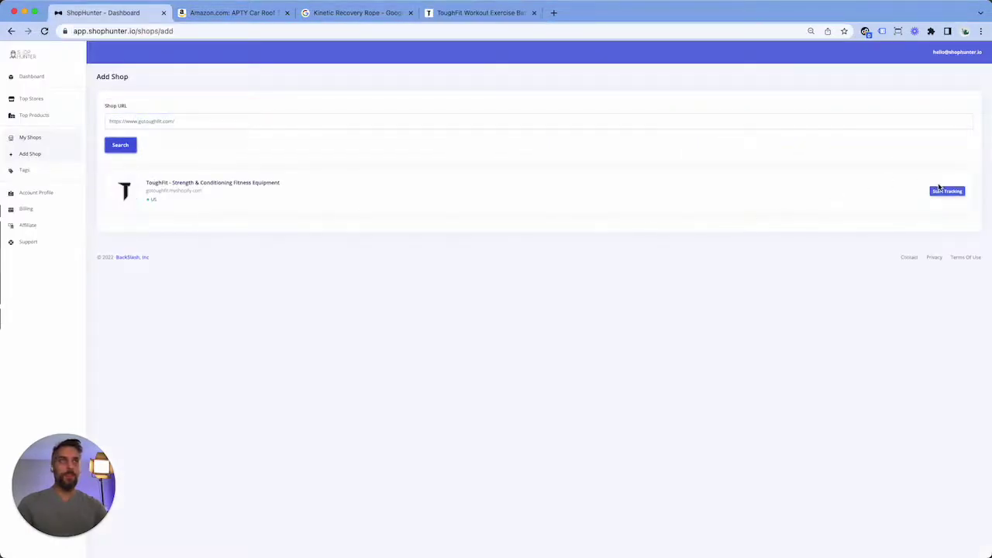
pyautogui.click(938, 194)
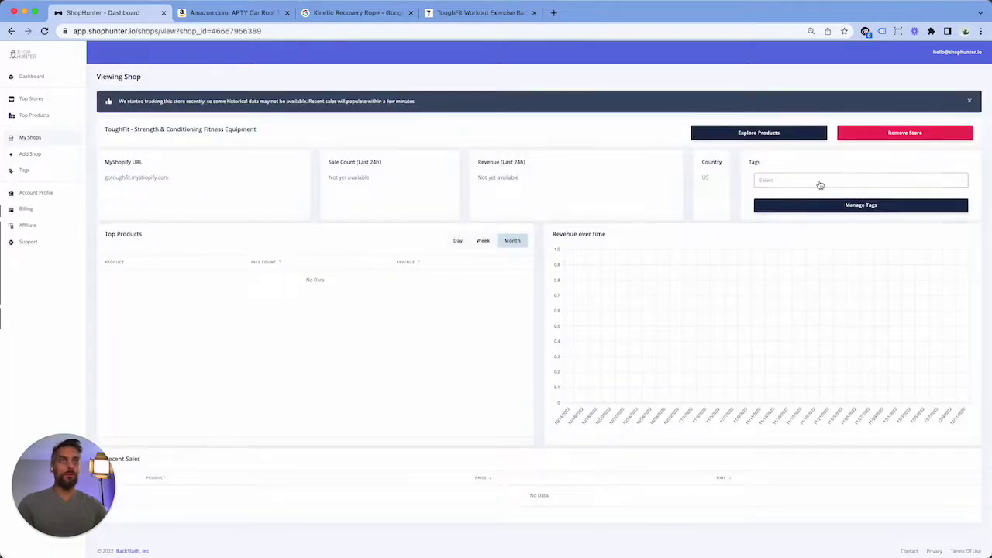
# Tag the ToughFit shop as 'car'.
pyautogui.click(820, 185)
pyautogui.click(806, 259)
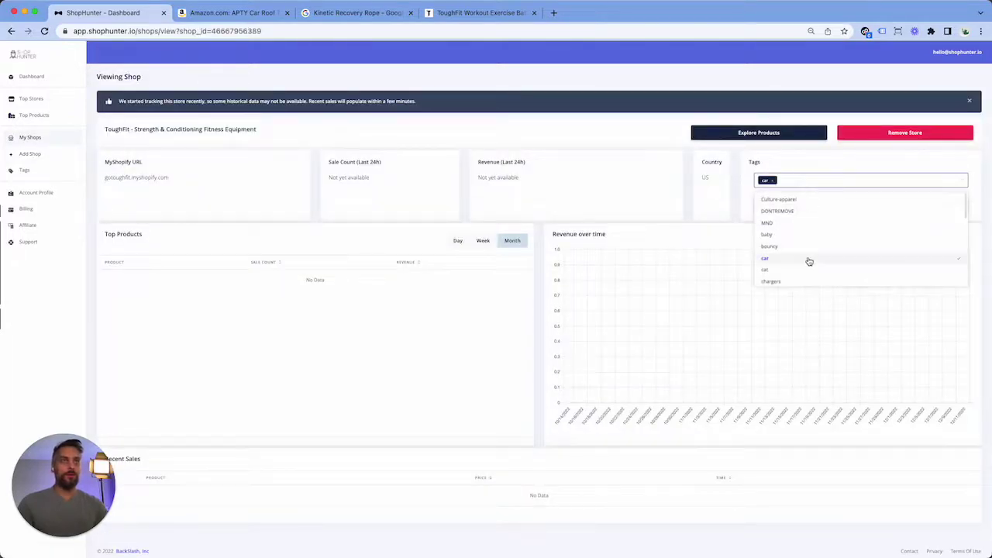
pyautogui.click(617, 147)
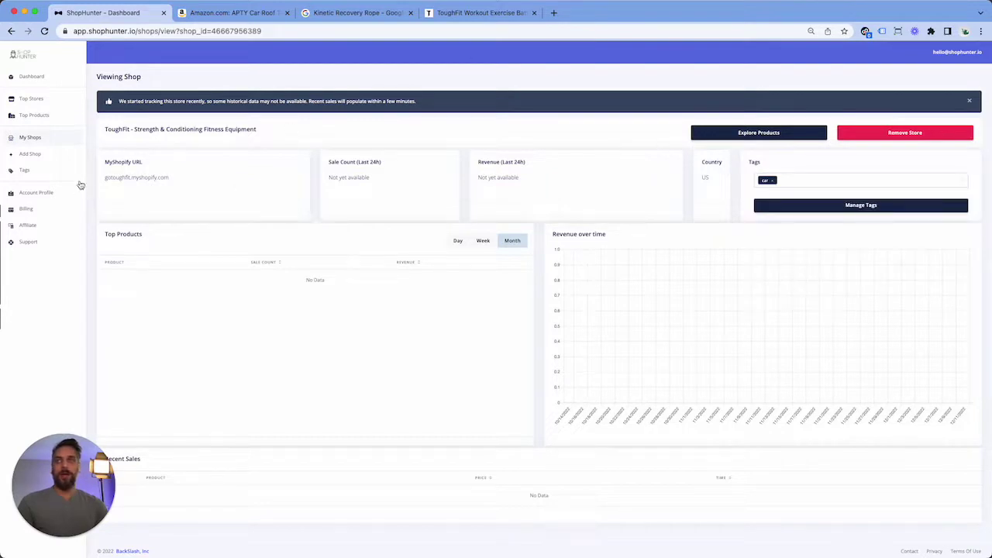
# Filter My Shops by the 'car' tag, sort by sales highest first, and open RoofPax's details.
pyautogui.click(34, 140)
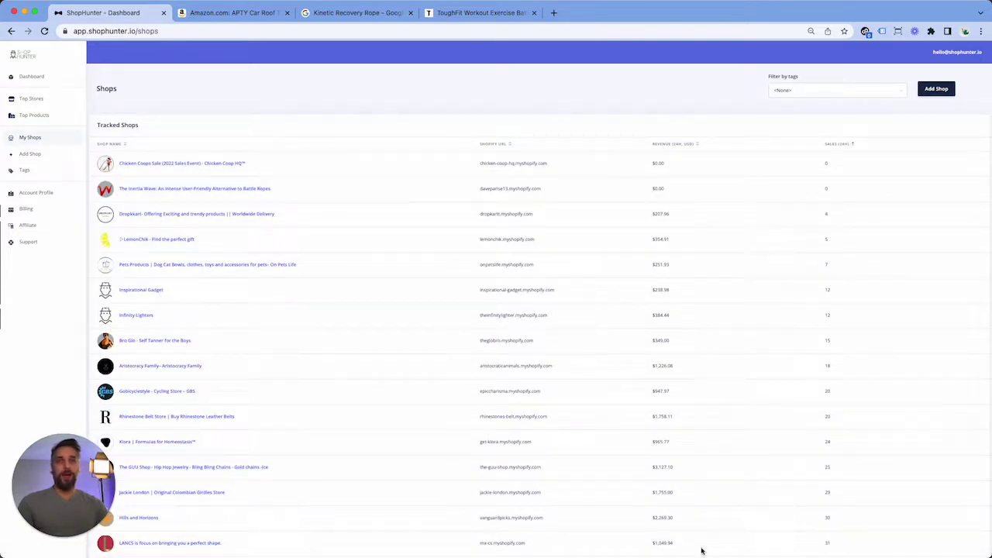
pyautogui.click(817, 96)
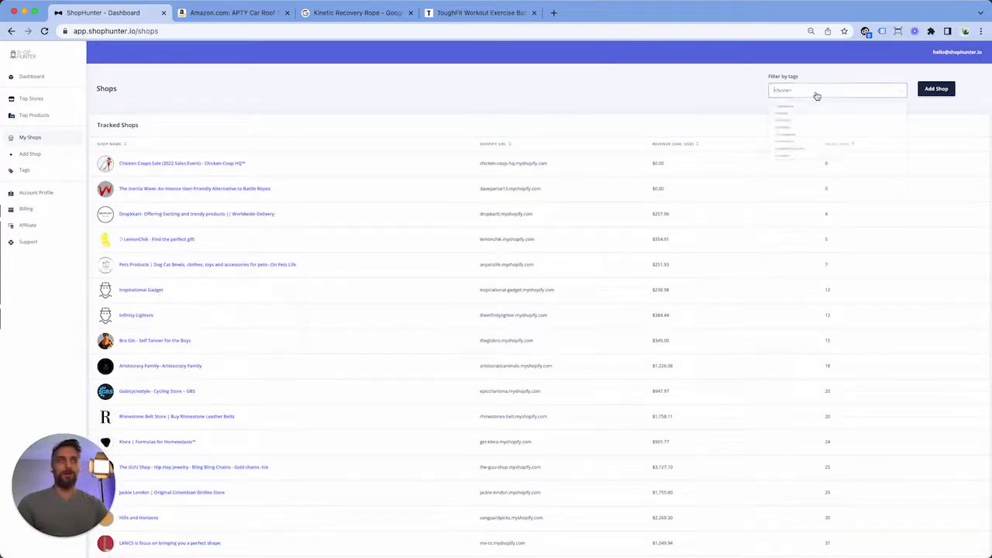
pyautogui.scroll(-5, 846, 176)
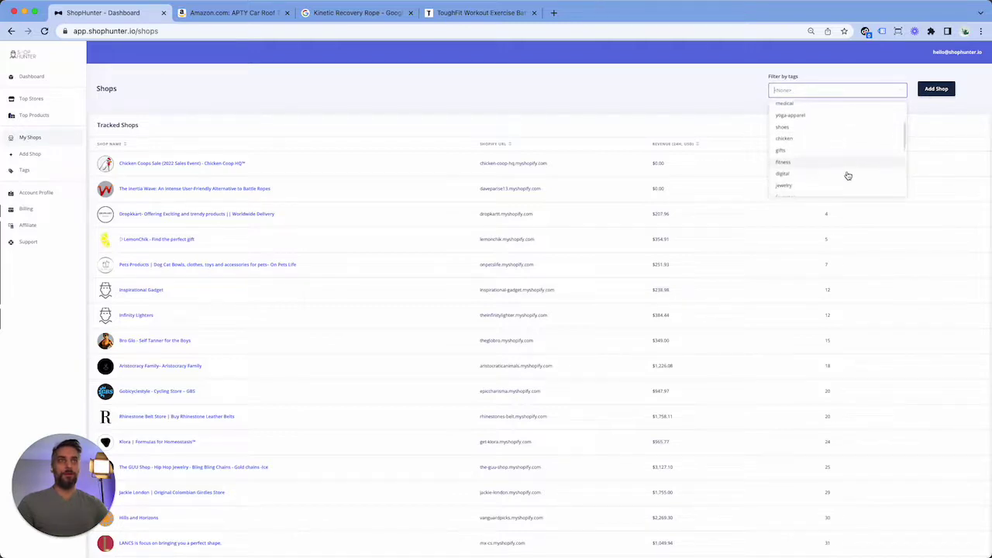
pyautogui.scroll(-3, 846, 174)
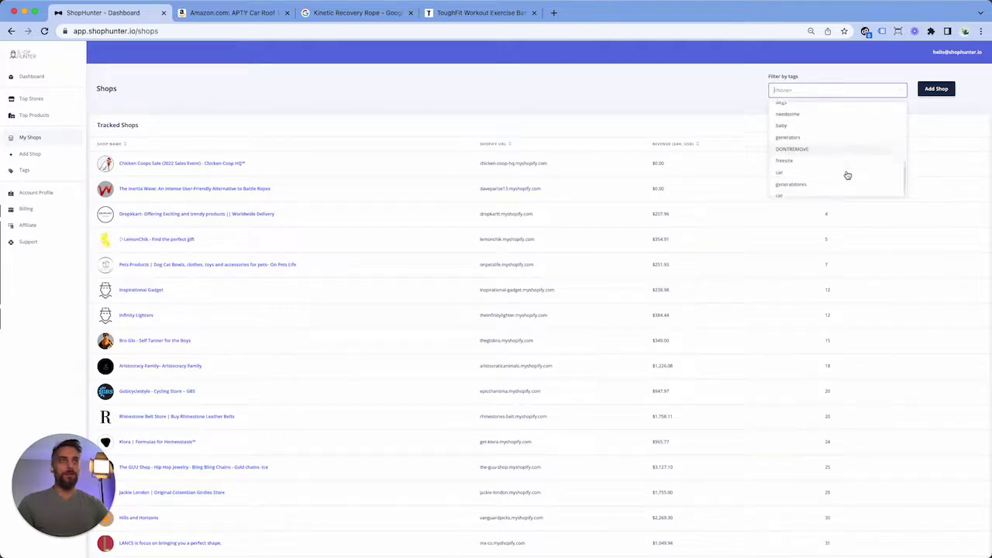
pyautogui.click(804, 165)
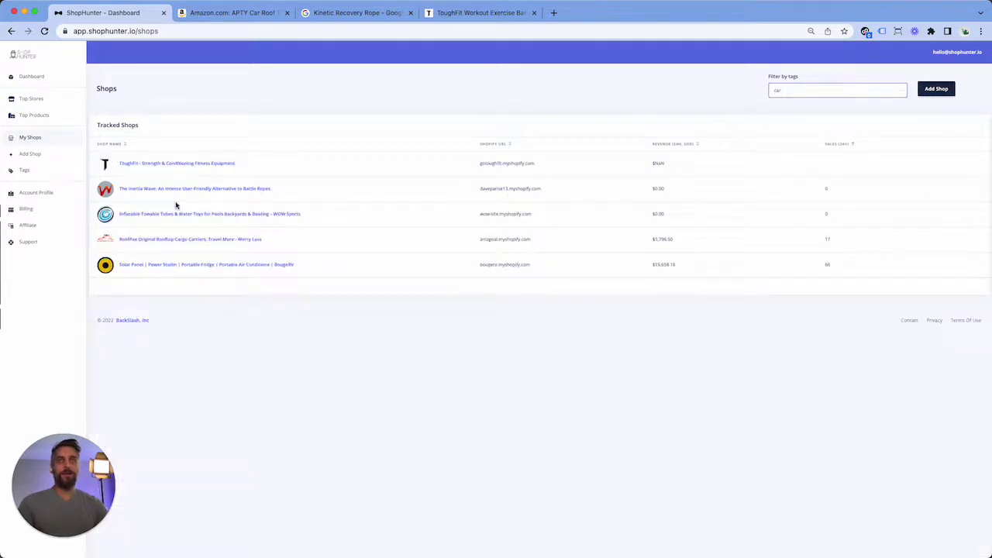
pyautogui.click(836, 145)
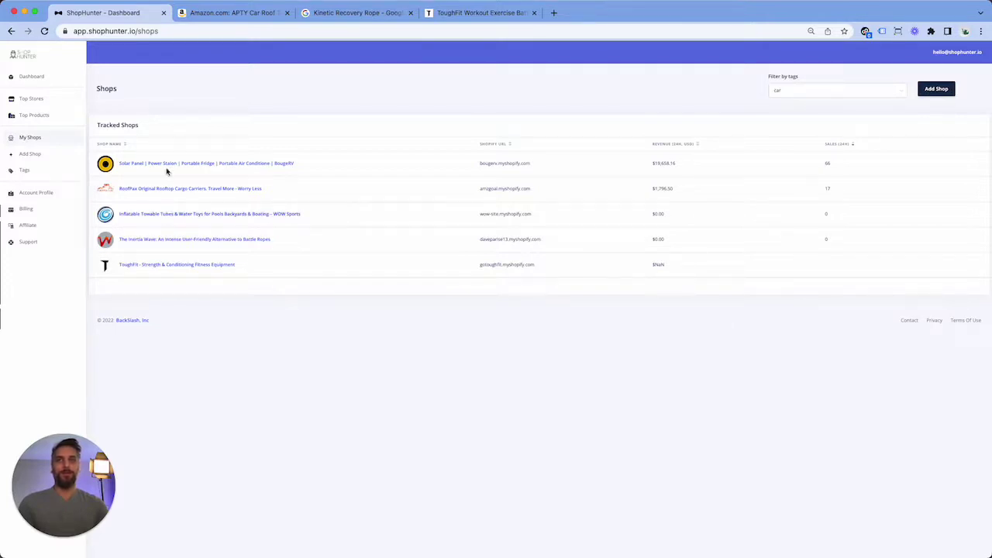
pyautogui.click(145, 191)
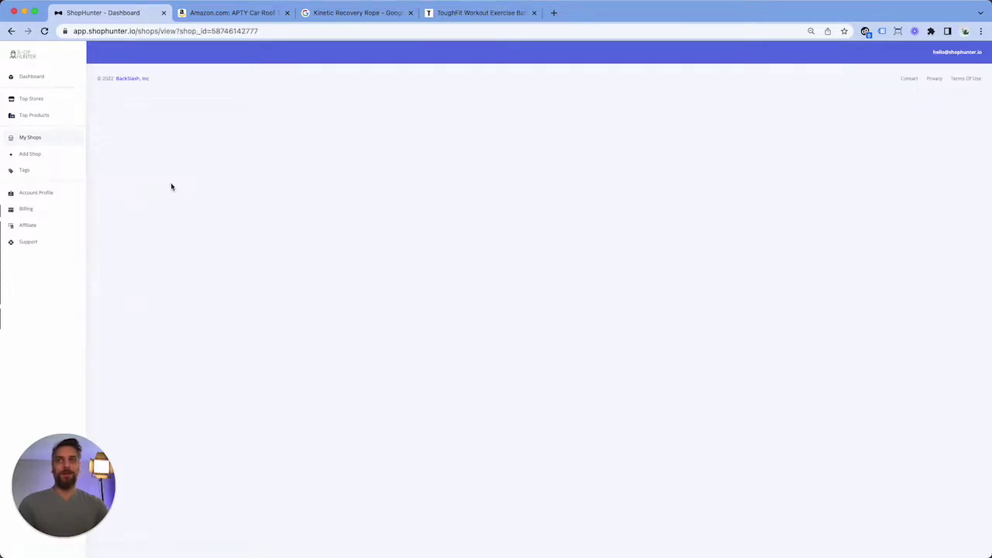